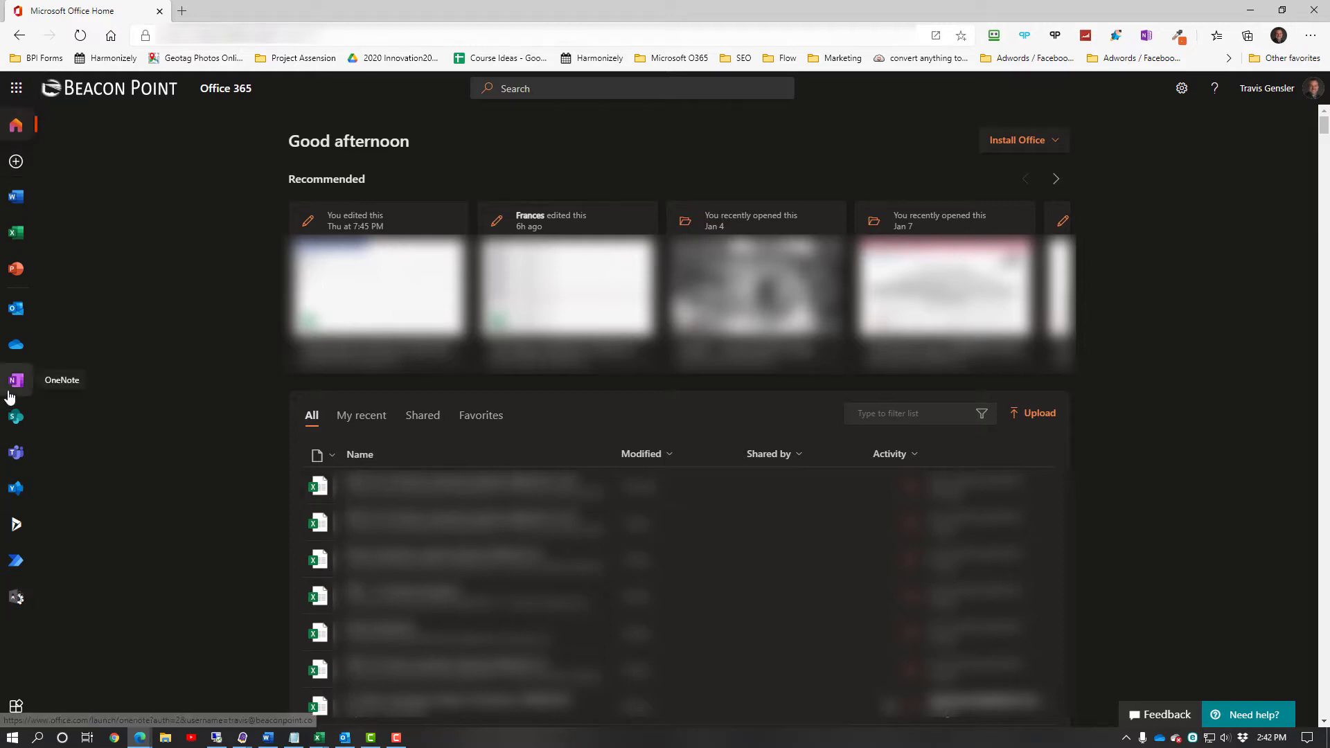
Show the full list of Office 365 apps from the app launcher.
{"action": "left_click", "coordinate": [16, 88]}
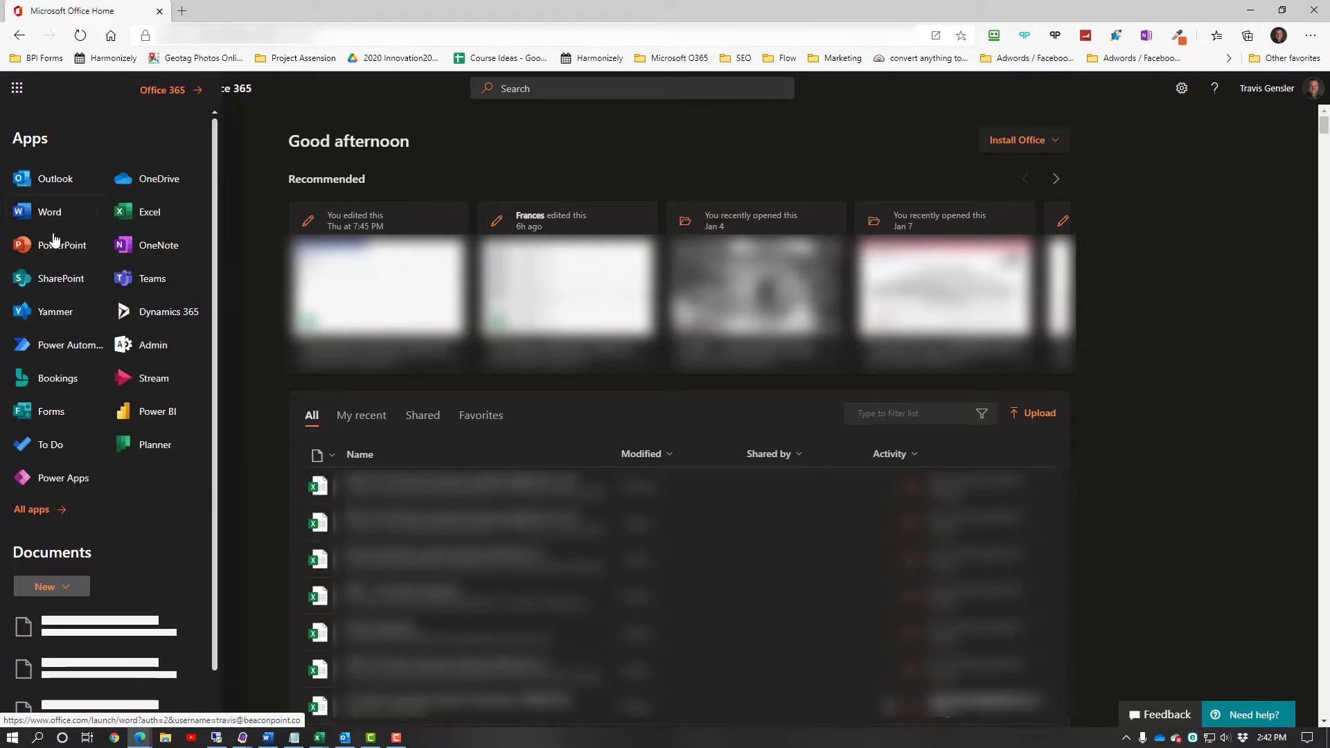
Launch Outlook mail and bring up the full Outlook settings on Mail > Layout.
{"action": "left_click", "coordinate": [50, 182]}
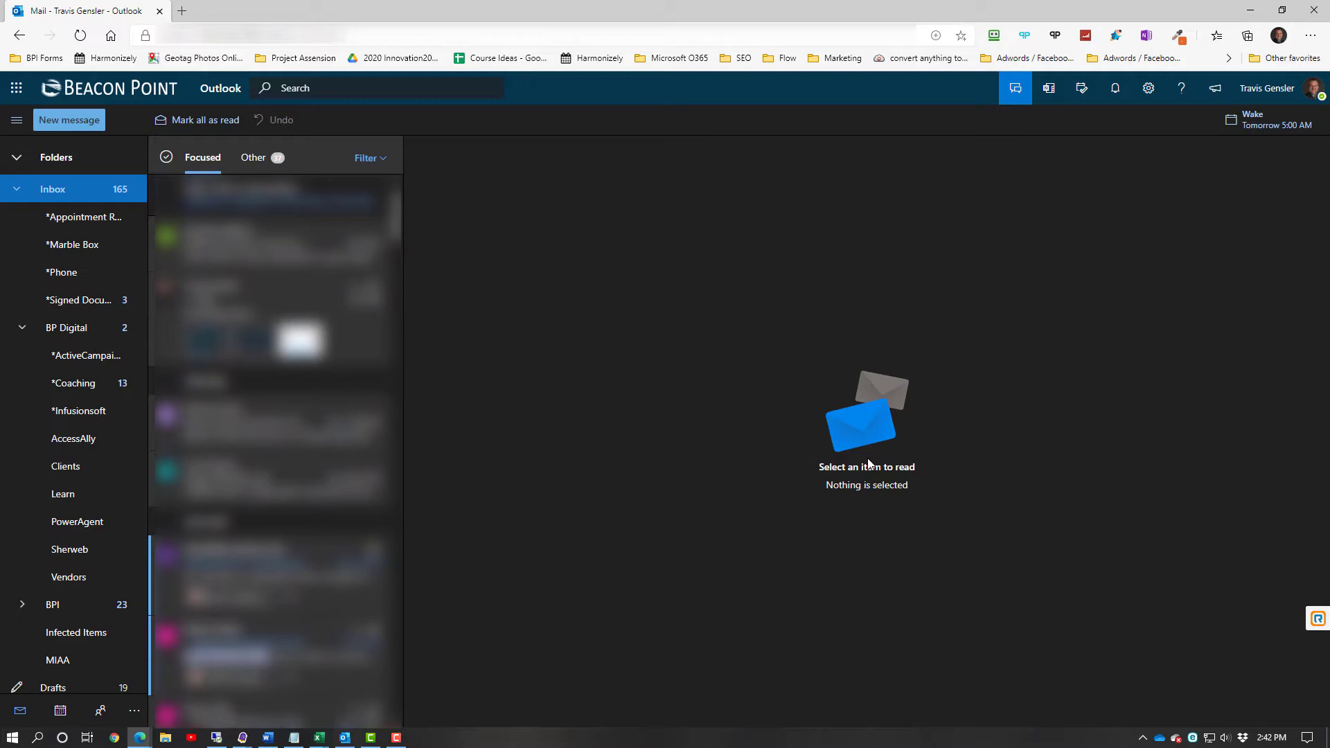
{"action": "left_click", "coordinate": [1151, 90]}
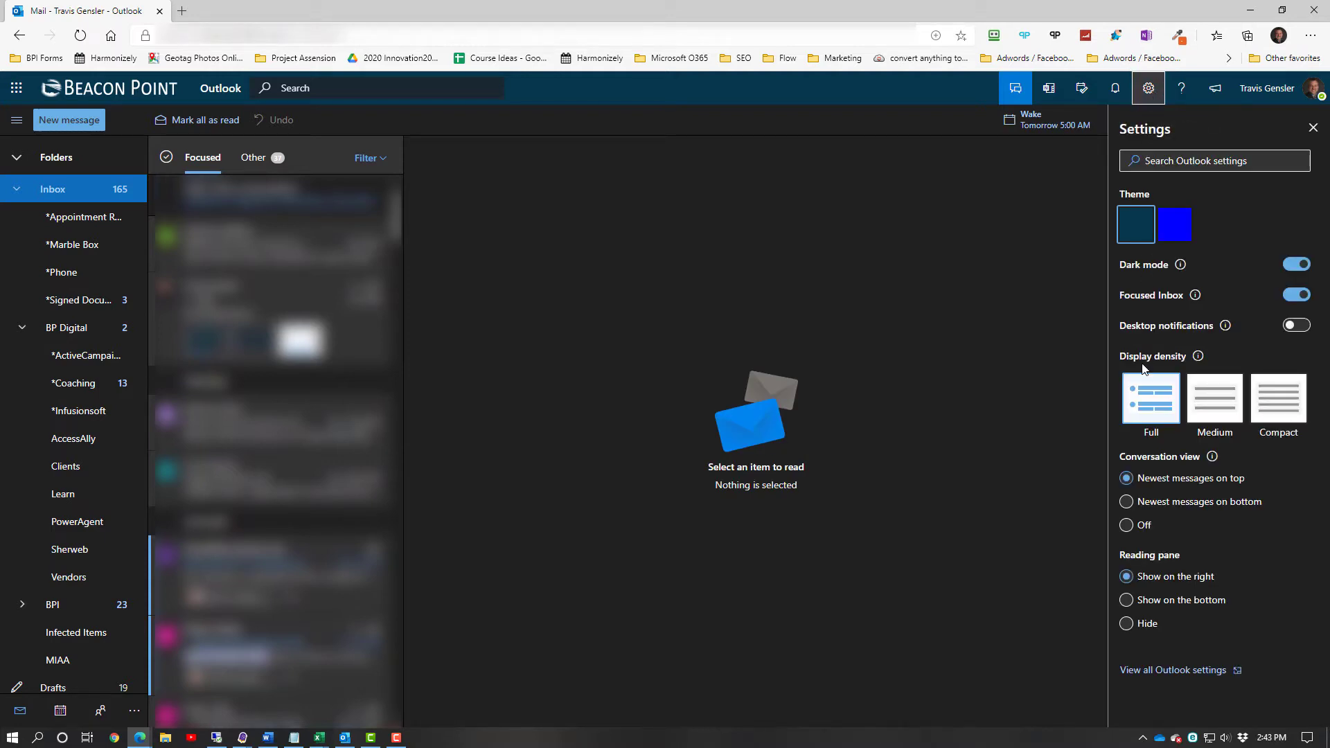
{"action": "left_click", "coordinate": [1167, 672]}
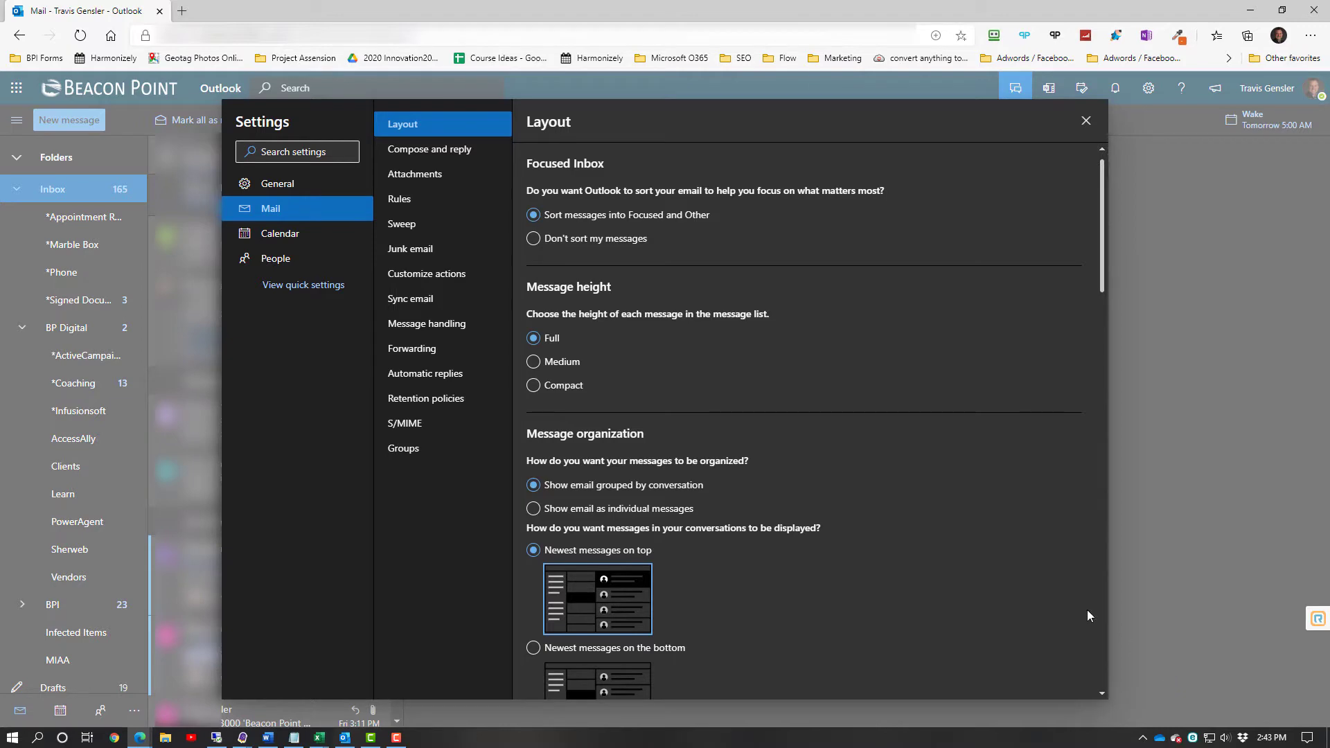
Show the Mail > Rules page and scroll through the existing sender-to-folder rules.
{"action": "left_click", "coordinate": [399, 201]}
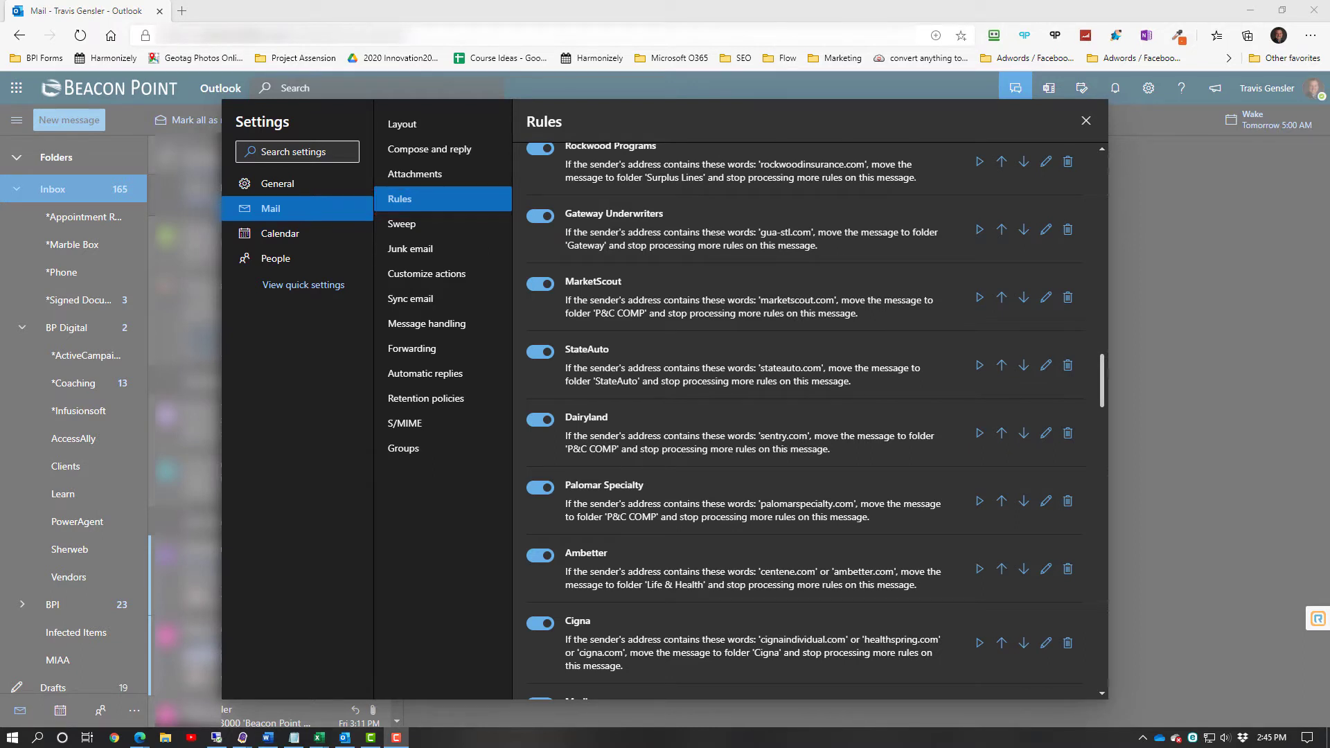
{"action": "scroll", "coordinate": [918, 468], "scroll_direction": "down", "scroll_amount": 7}
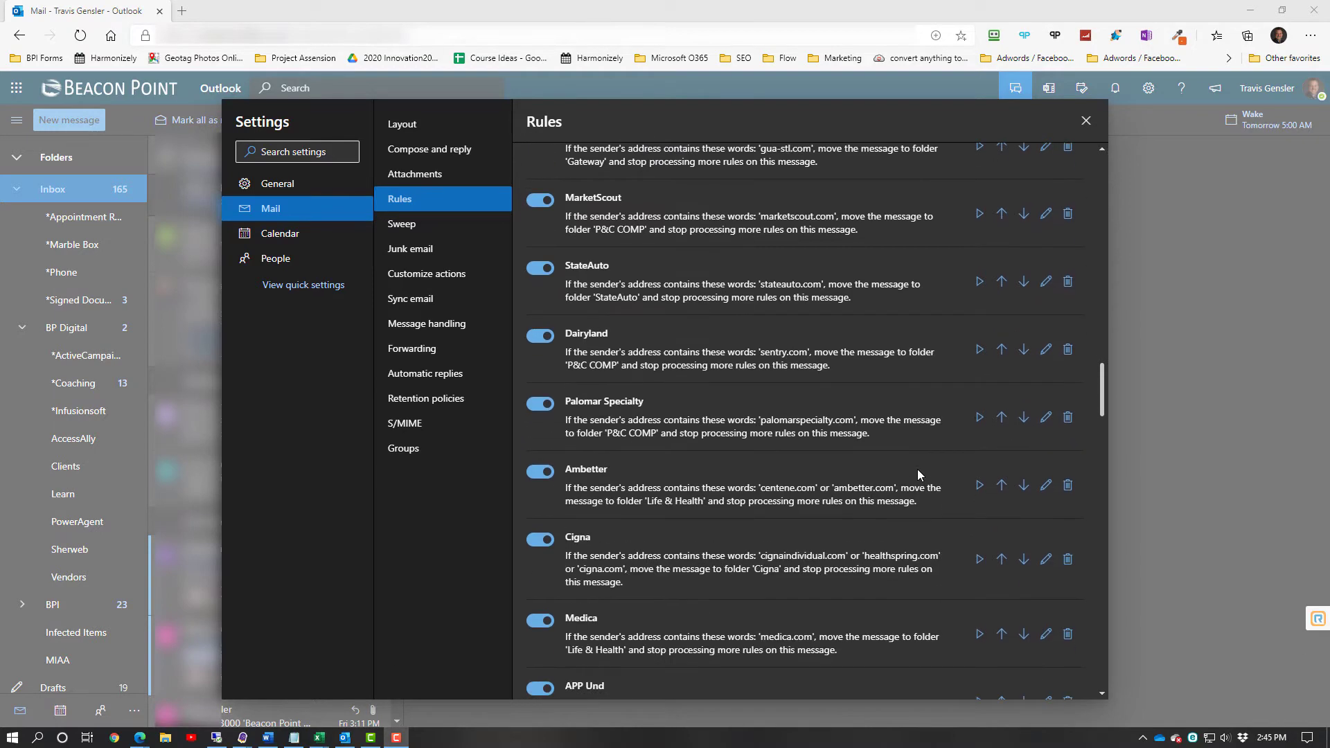
{"action": "scroll", "coordinate": [916, 476], "scroll_direction": "down", "scroll_amount": 9}
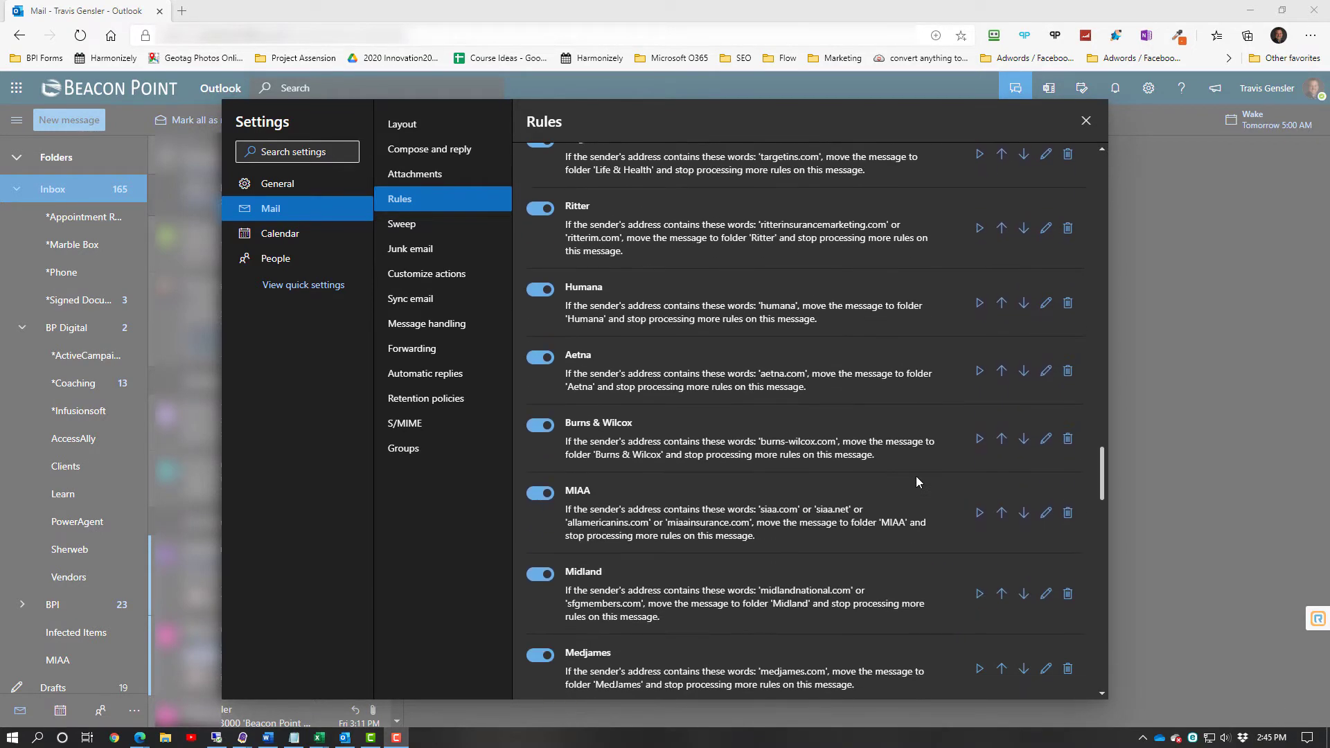
{"action": "scroll", "coordinate": [916, 477], "scroll_direction": "down", "scroll_amount": 4}
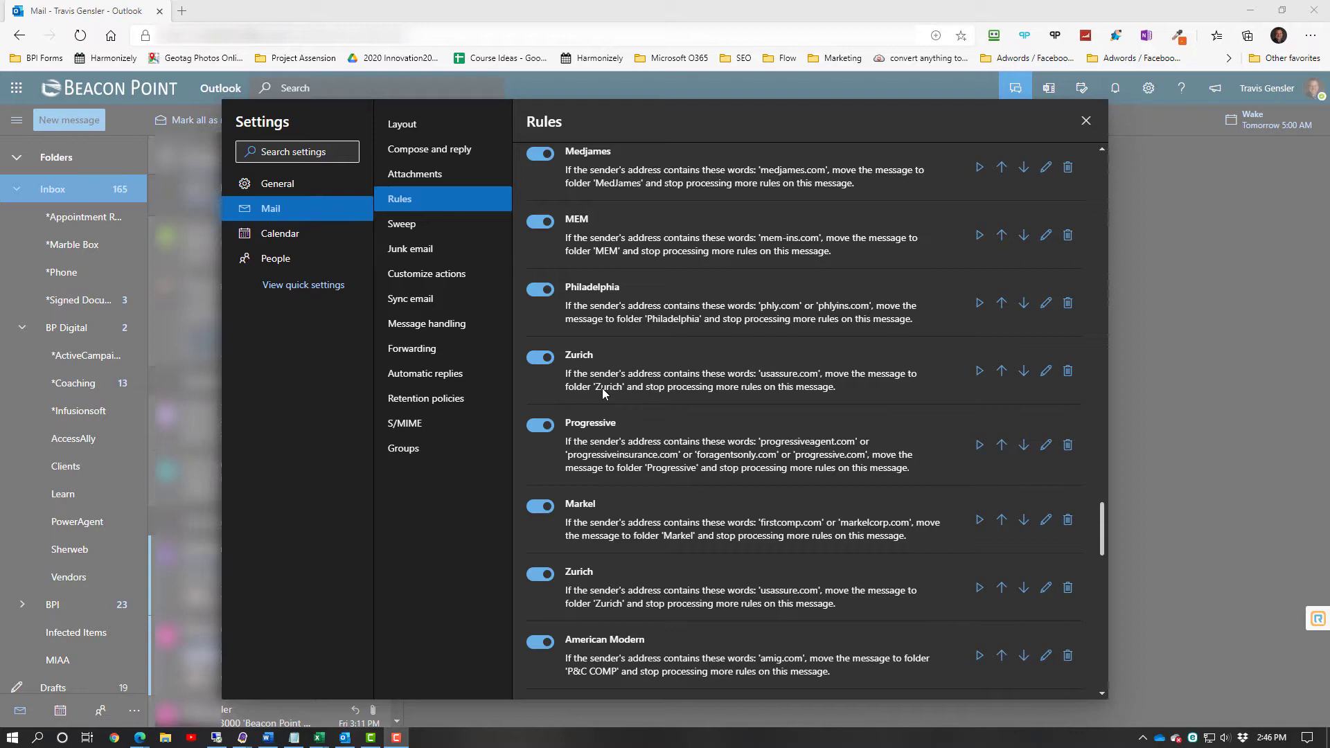
{"action": "scroll", "coordinate": [638, 392], "scroll_direction": "up", "scroll_amount": 4}
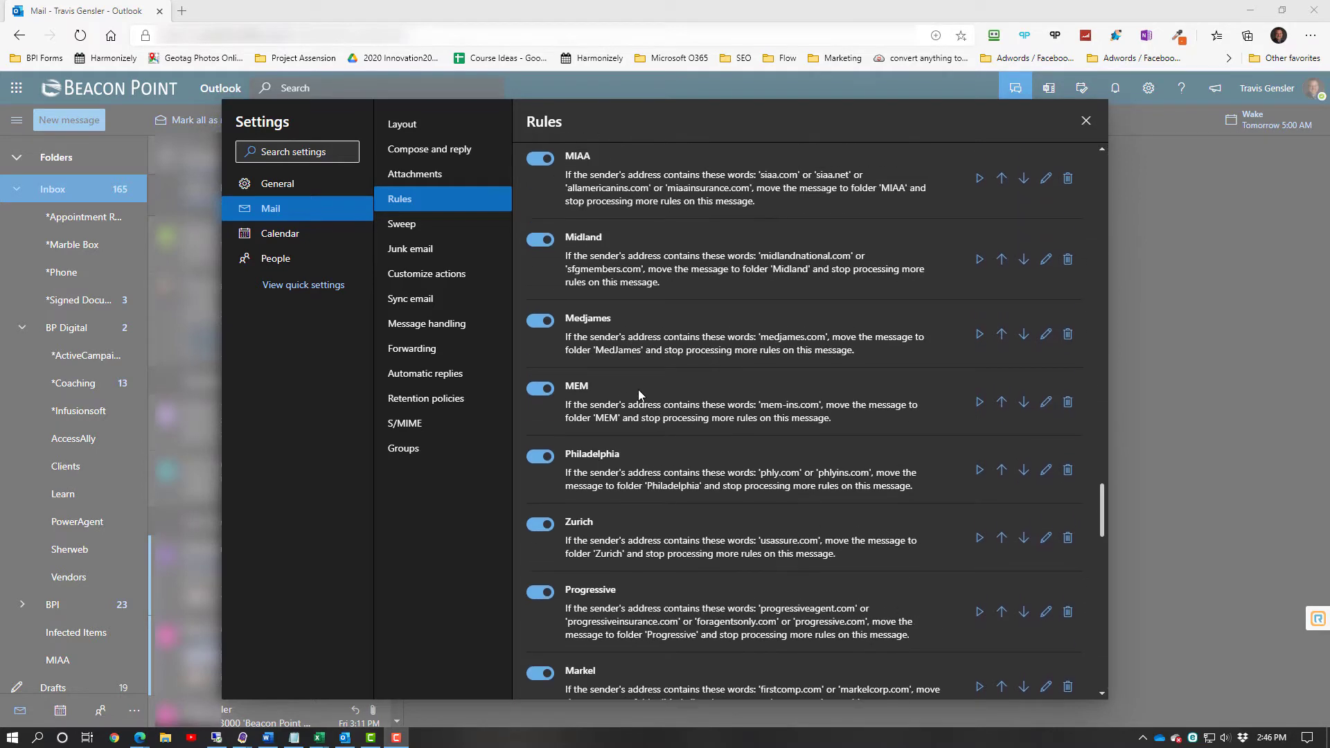
{"action": "scroll", "coordinate": [638, 395], "scroll_direction": "up", "scroll_amount": 1}
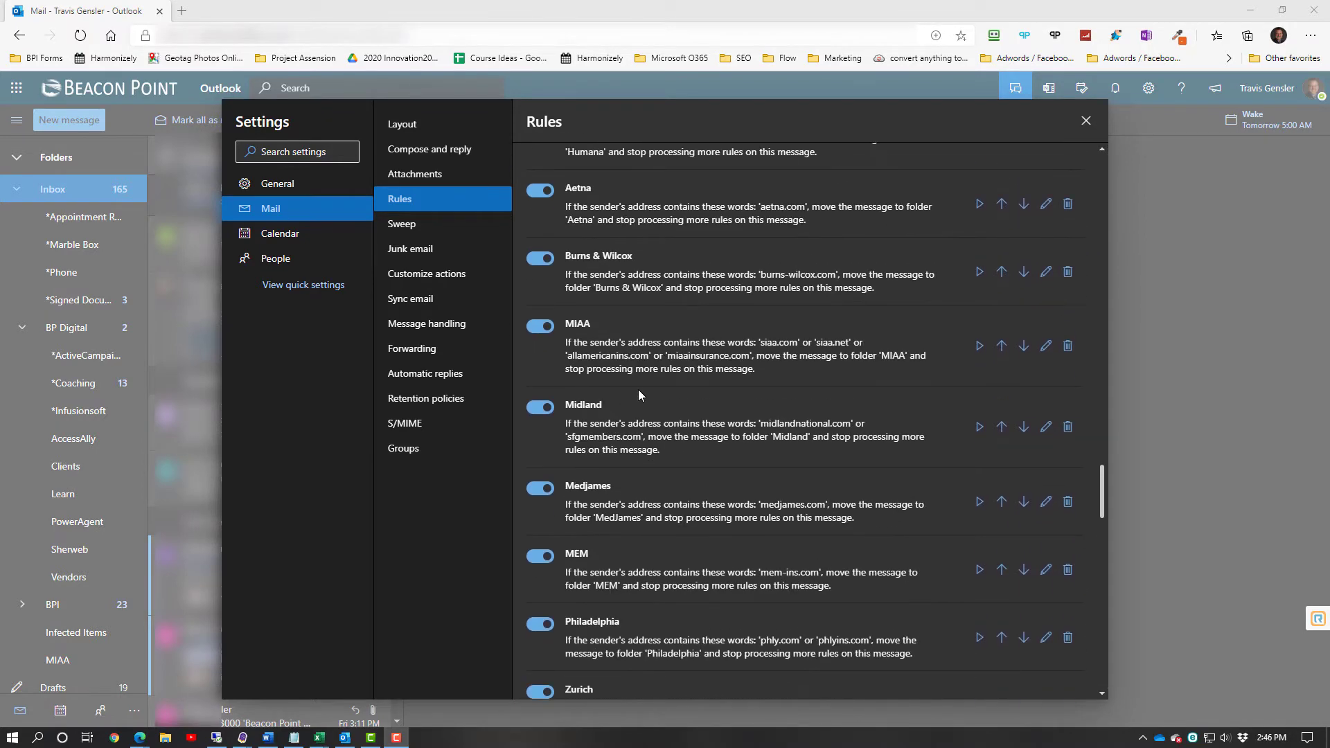
{"action": "scroll", "coordinate": [638, 395], "scroll_direction": "up", "scroll_amount": 10}
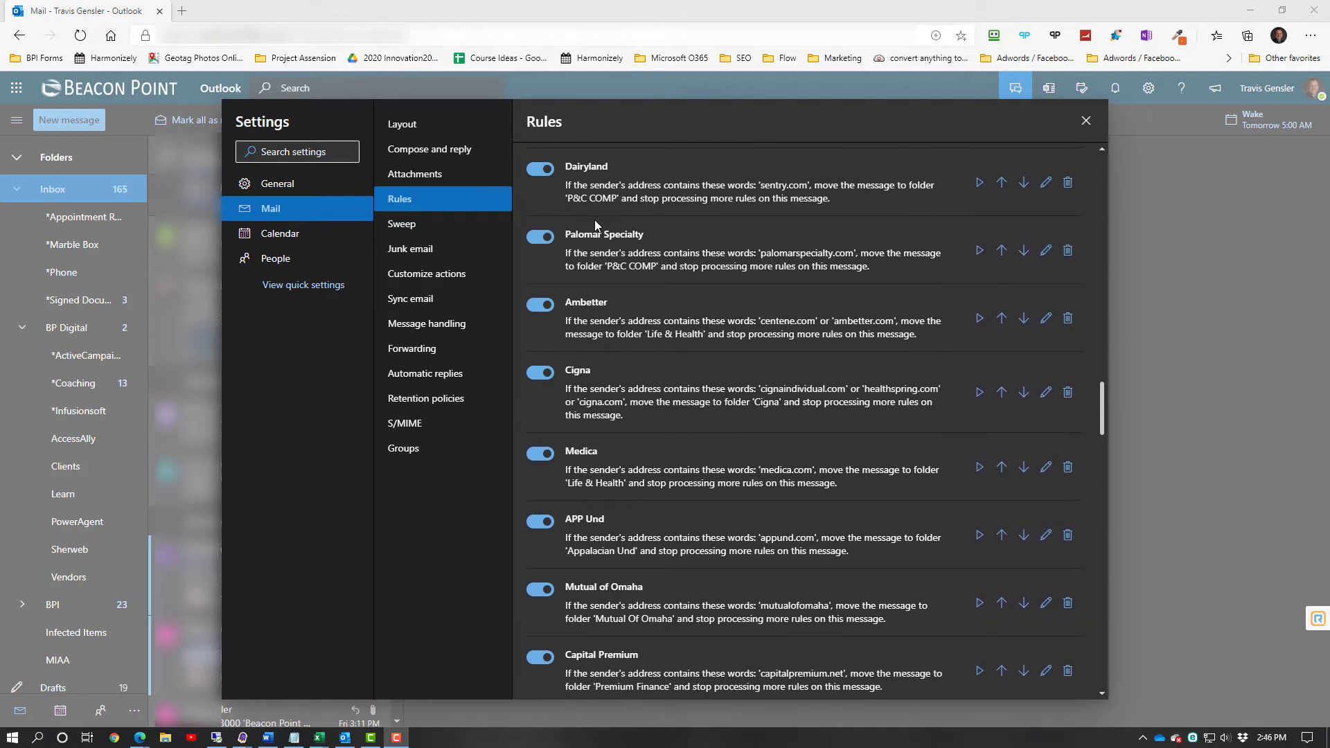
{"action": "scroll", "coordinate": [593, 229], "scroll_direction": "up", "scroll_amount": 3}
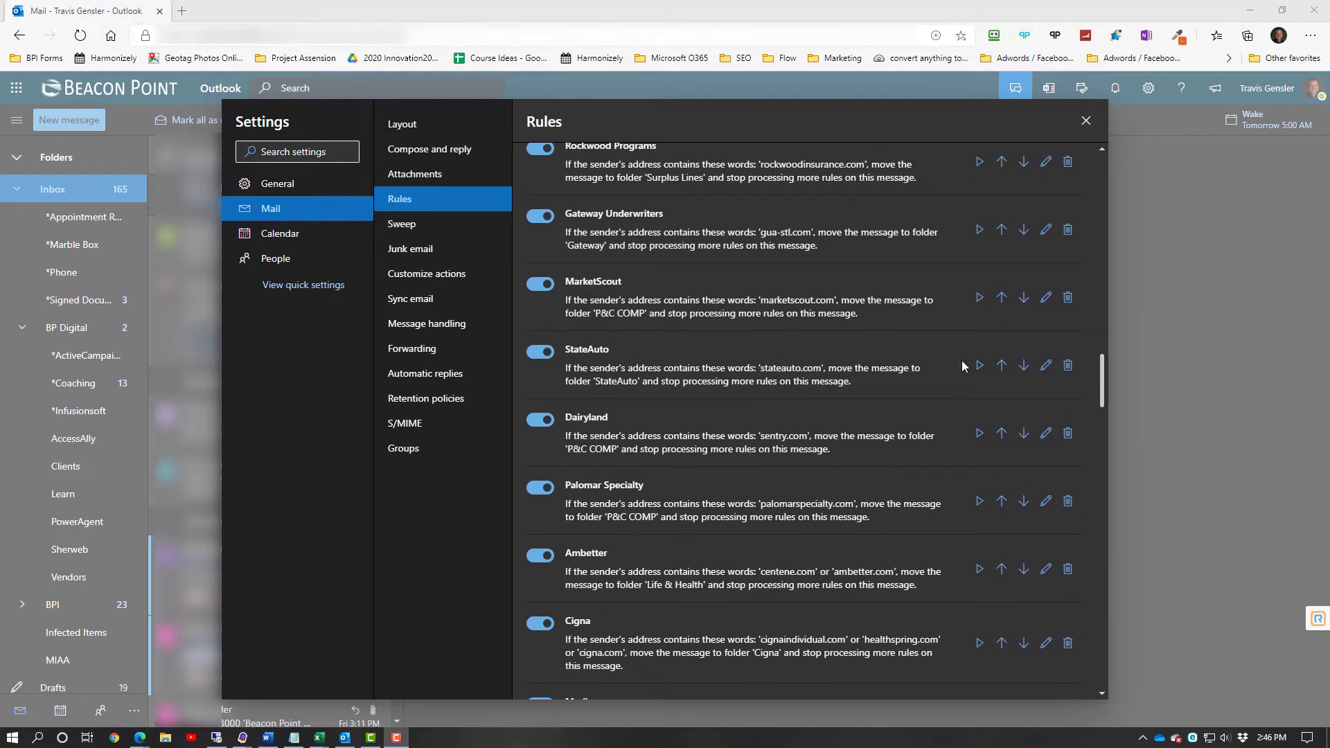
{"action": "left_click", "coordinate": [1046, 366]}
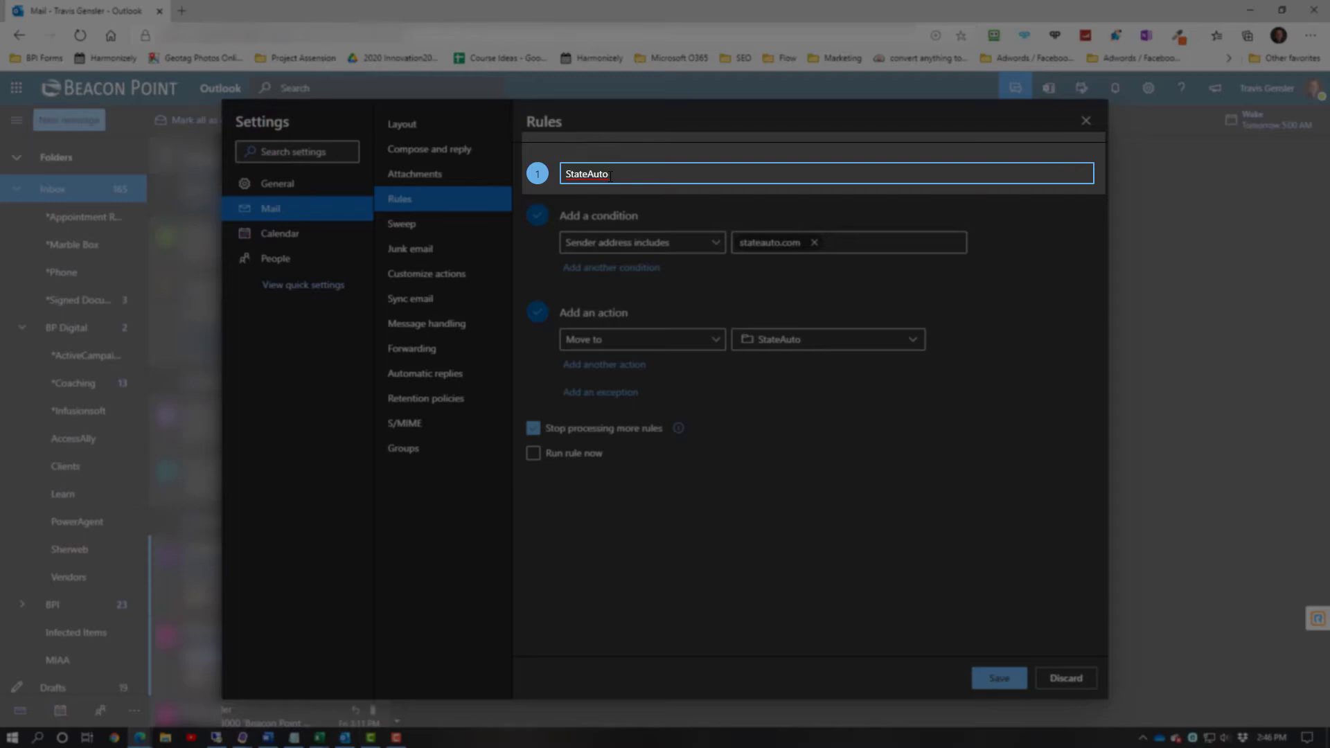
{"action": "left_click_drag", "start_coordinate": [611, 175], "coordinate": [566, 175]}
{"action": "left_click", "coordinate": [602, 189]}
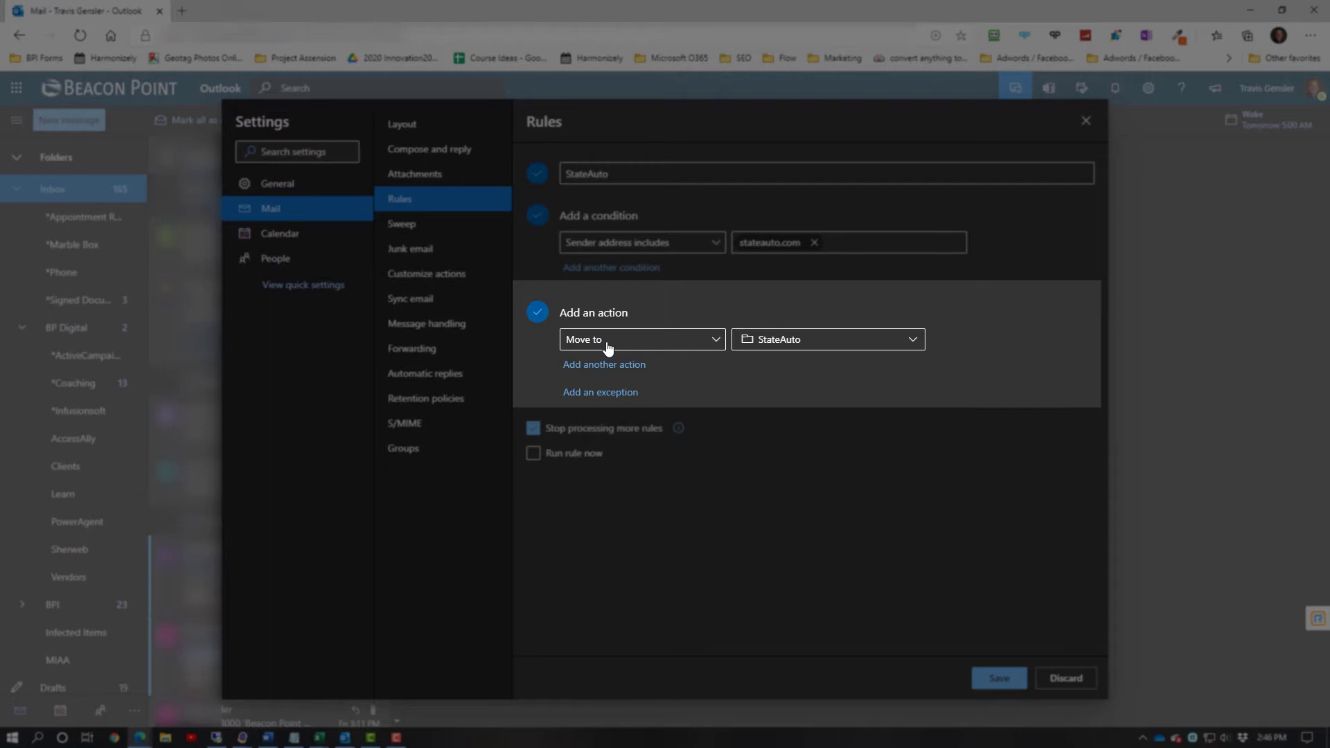
{"action": "left_click", "coordinate": [855, 342]}
{"action": "left_click", "coordinate": [1043, 475]}
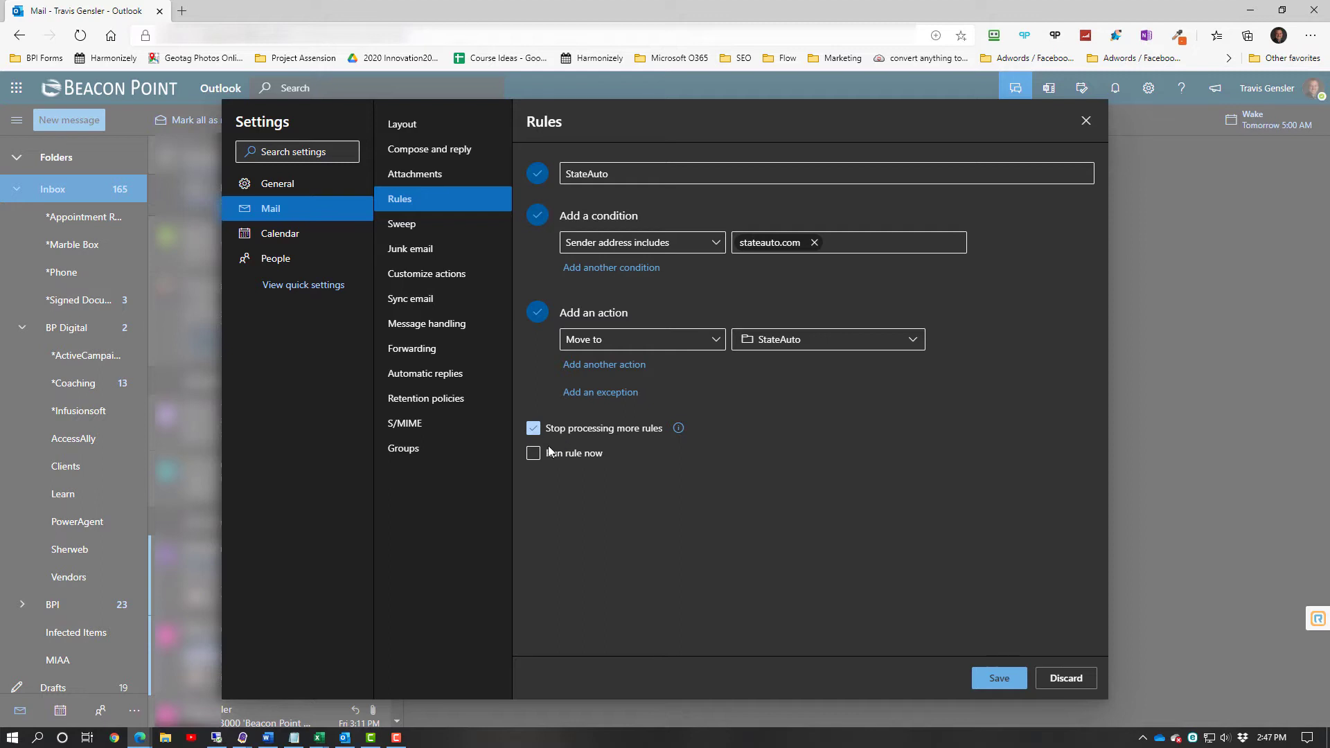
{"action": "left_click", "coordinate": [1065, 679]}
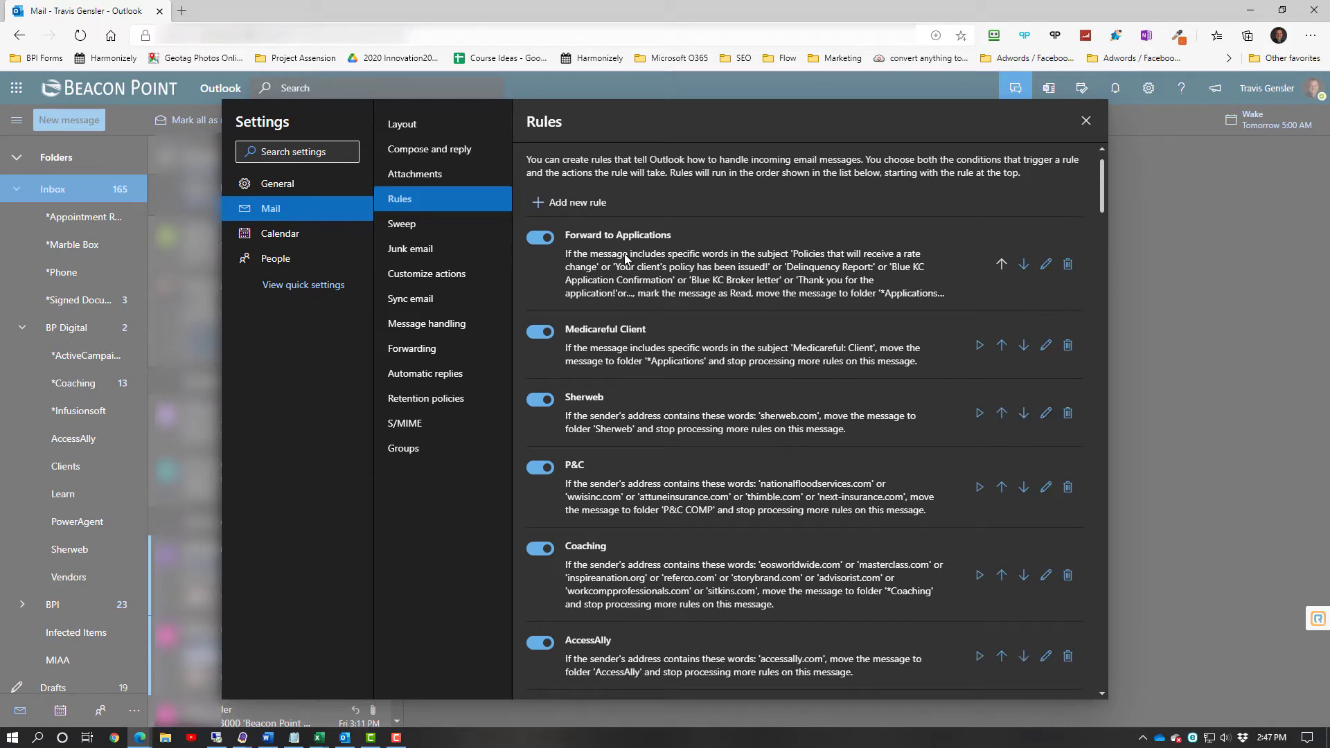
Review the Forward to Applications rule's subject keywords and its redirect to Applications, without saving.
{"action": "mouse_move", "coordinate": [594, 239]}
{"action": "left_mouse_down"}
{"action": "mouse_move", "coordinate": [632, 238]}
{"action": "mouse_move", "coordinate": [595, 208]}
{"action": "left_mouse_up"}
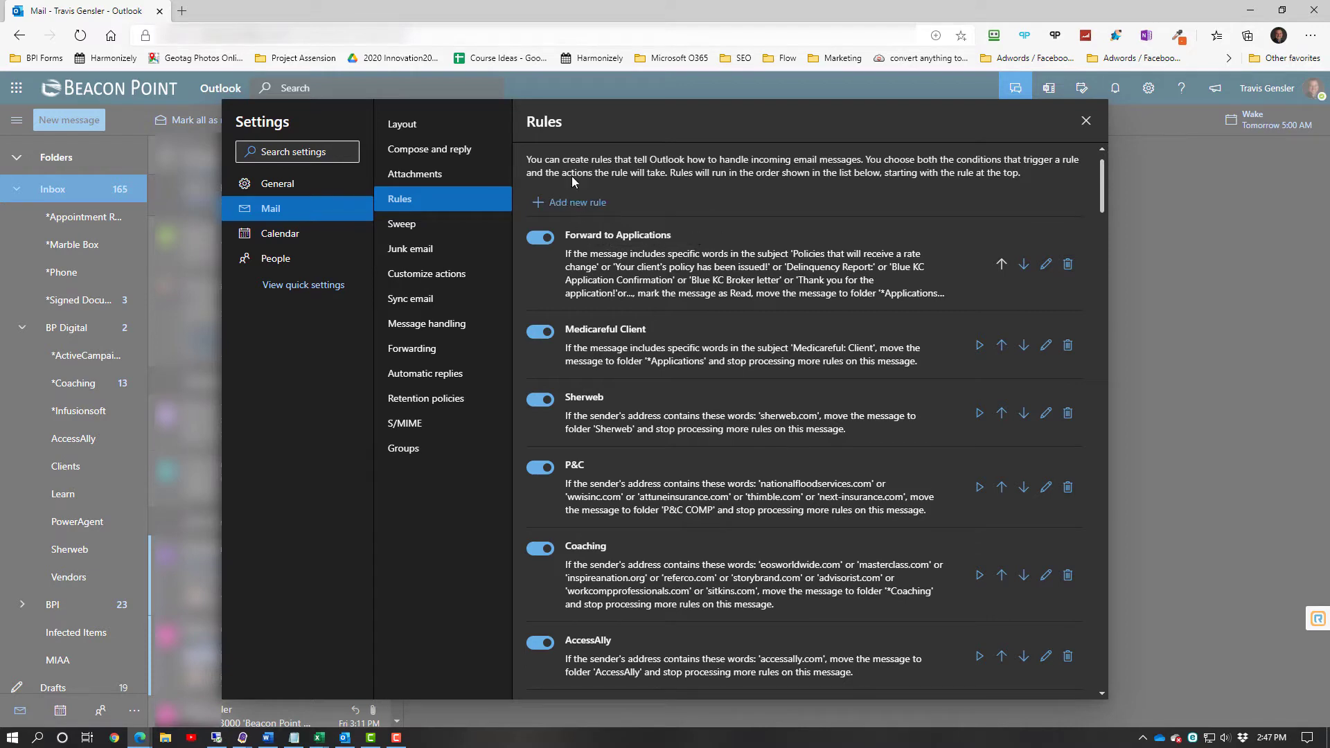
{"action": "left_click", "coordinate": [1046, 264]}
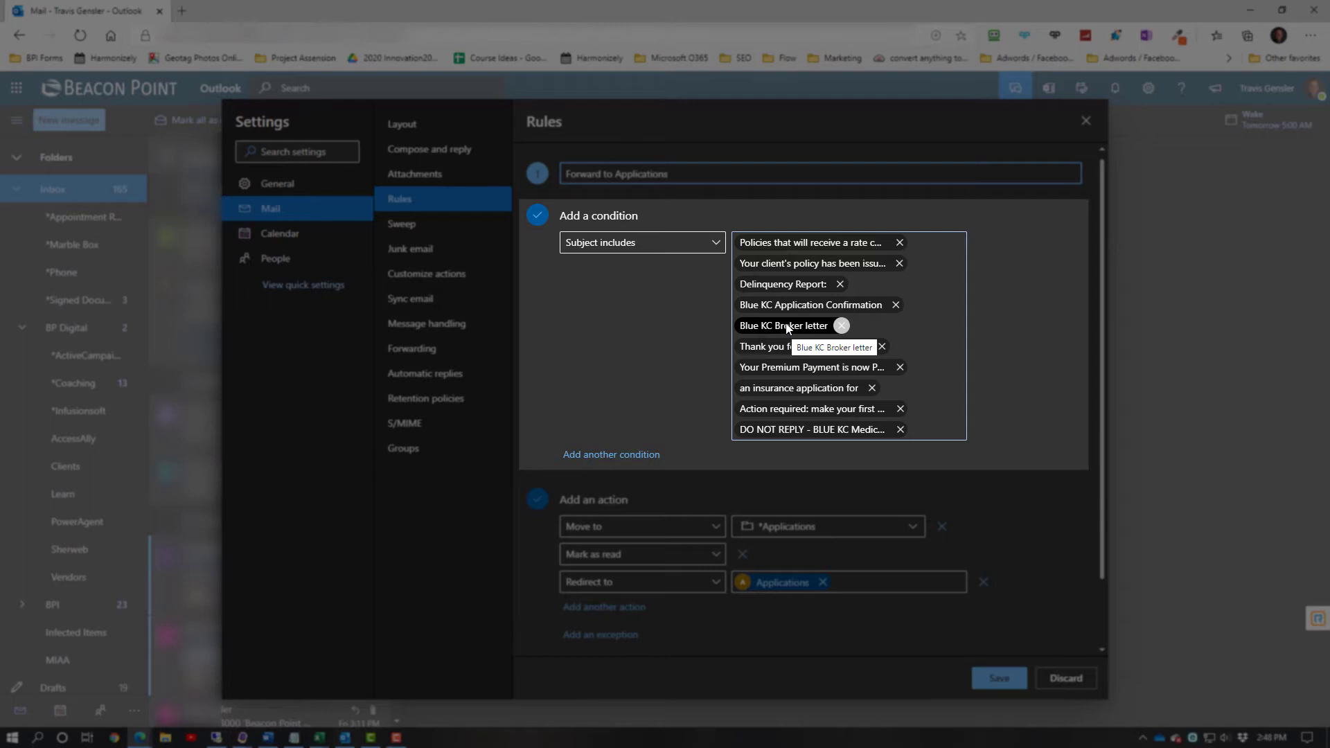
{"action": "scroll", "coordinate": [799, 396], "scroll_direction": "down", "scroll_amount": 1}
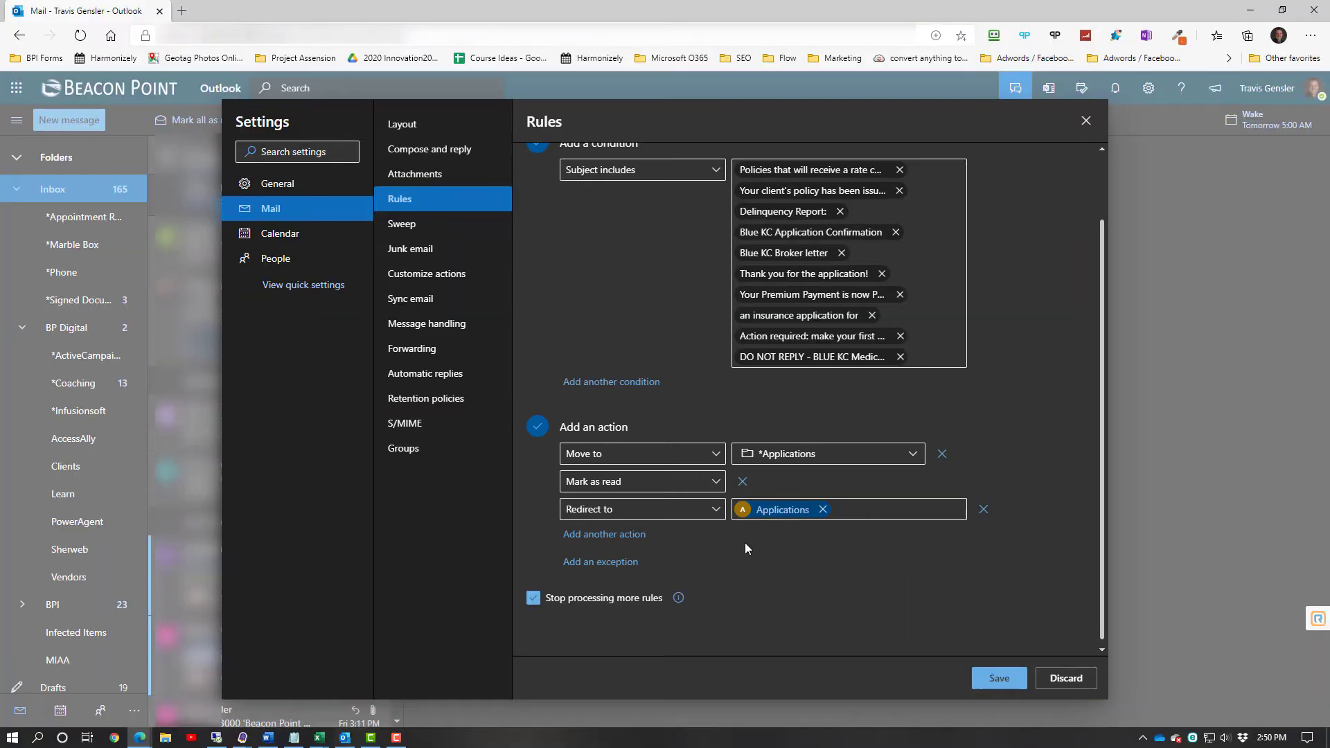
{"action": "scroll", "coordinate": [747, 450], "scroll_direction": "up", "scroll_amount": 2}
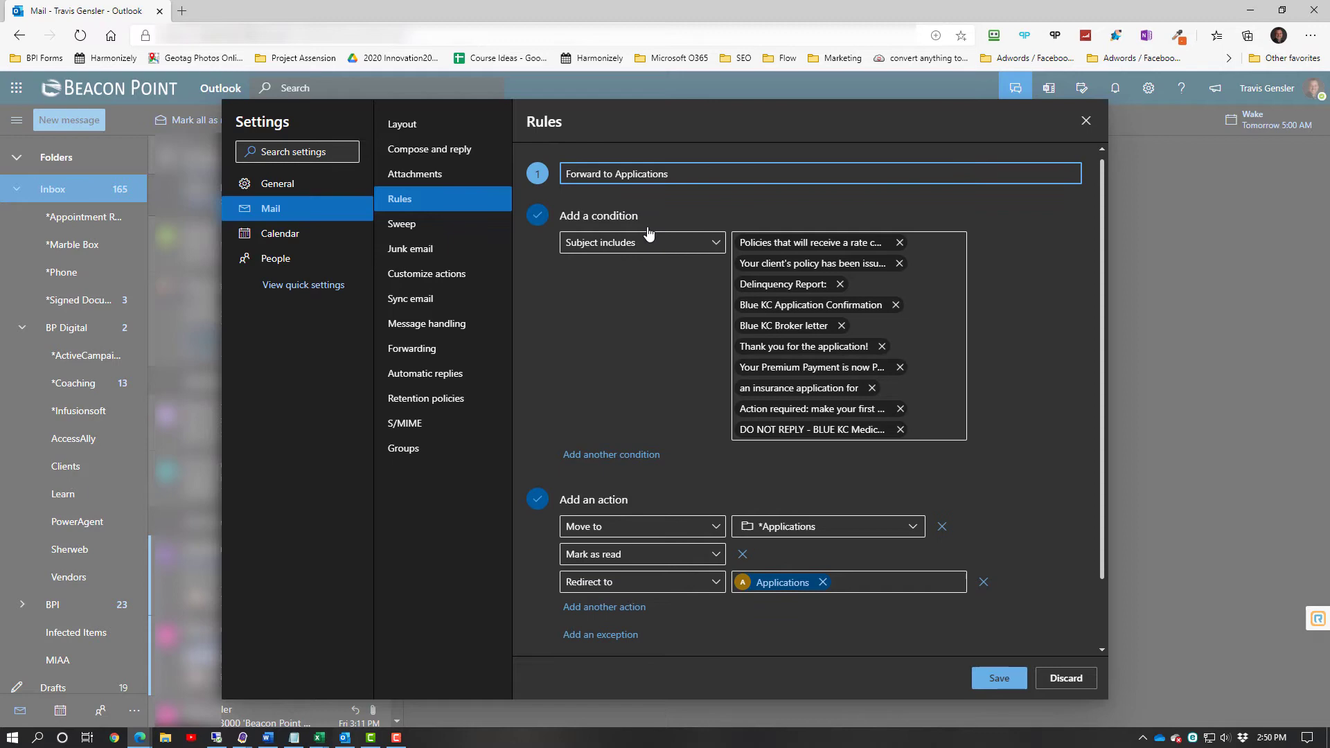
{"action": "left_click", "coordinate": [1076, 688]}
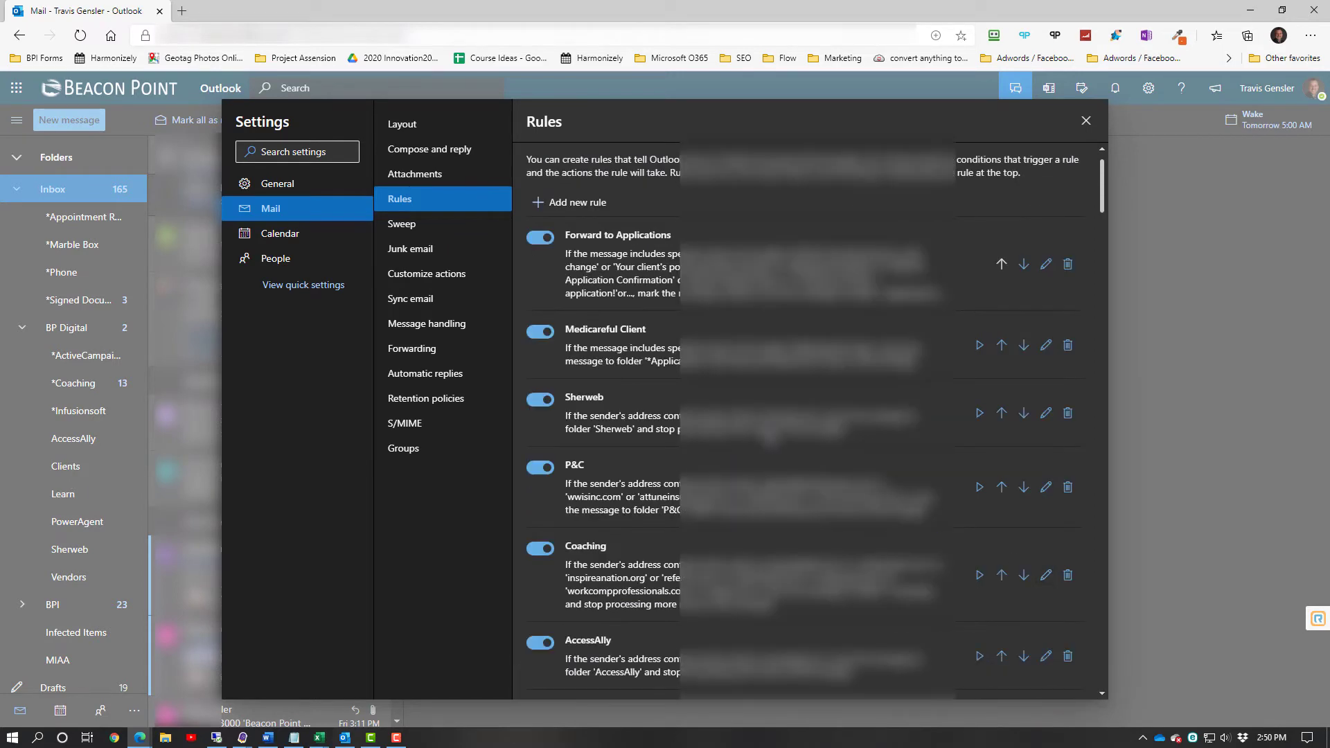
{"action": "scroll", "coordinate": [658, 464], "scroll_direction": "down", "scroll_amount": 5}
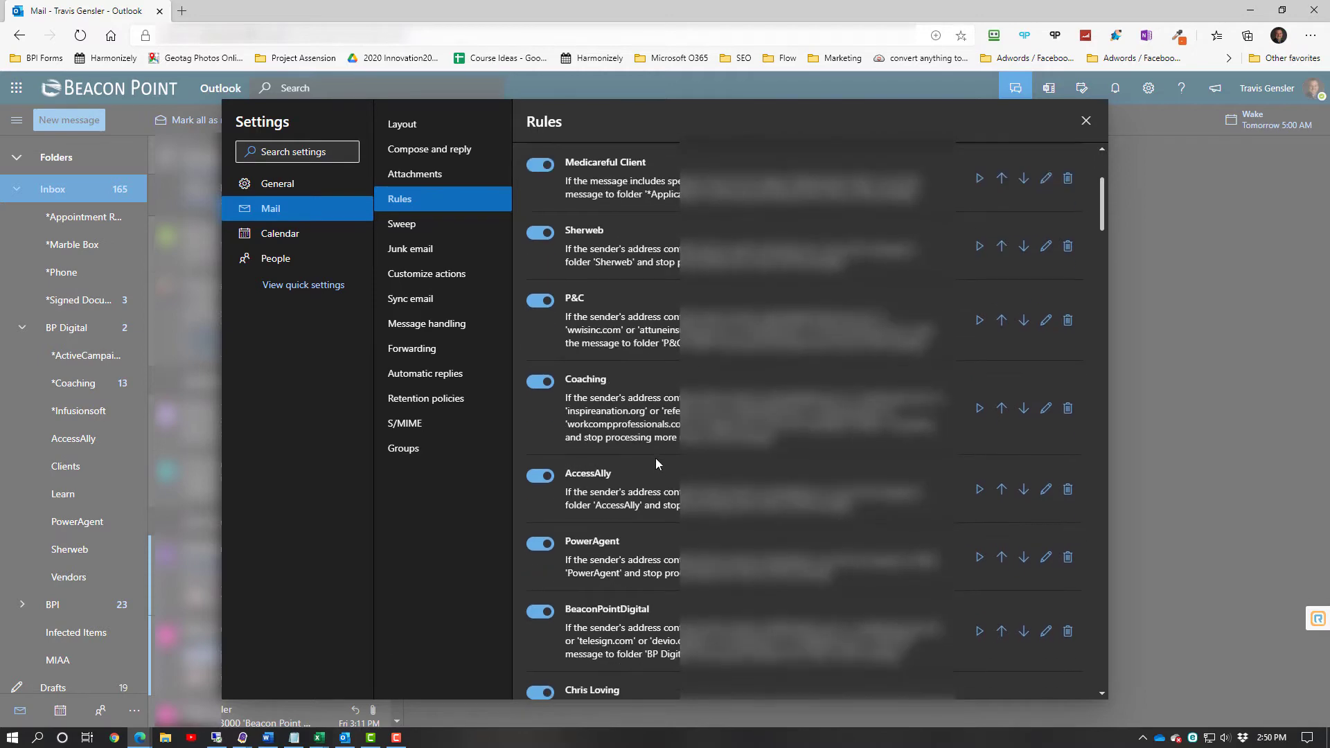
{"action": "scroll", "coordinate": [663, 482], "scroll_direction": "down", "scroll_amount": 4}
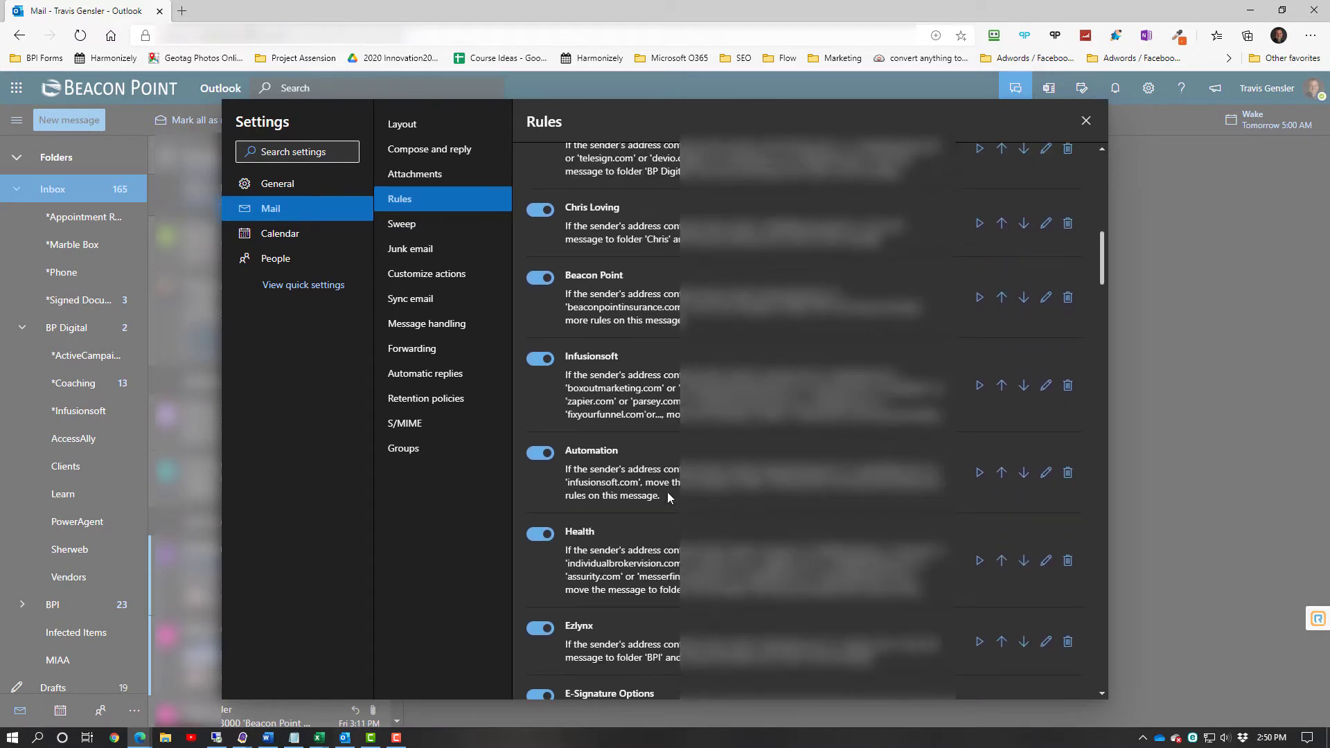
{"action": "scroll", "coordinate": [574, 273], "scroll_direction": "up", "scroll_amount": 1}
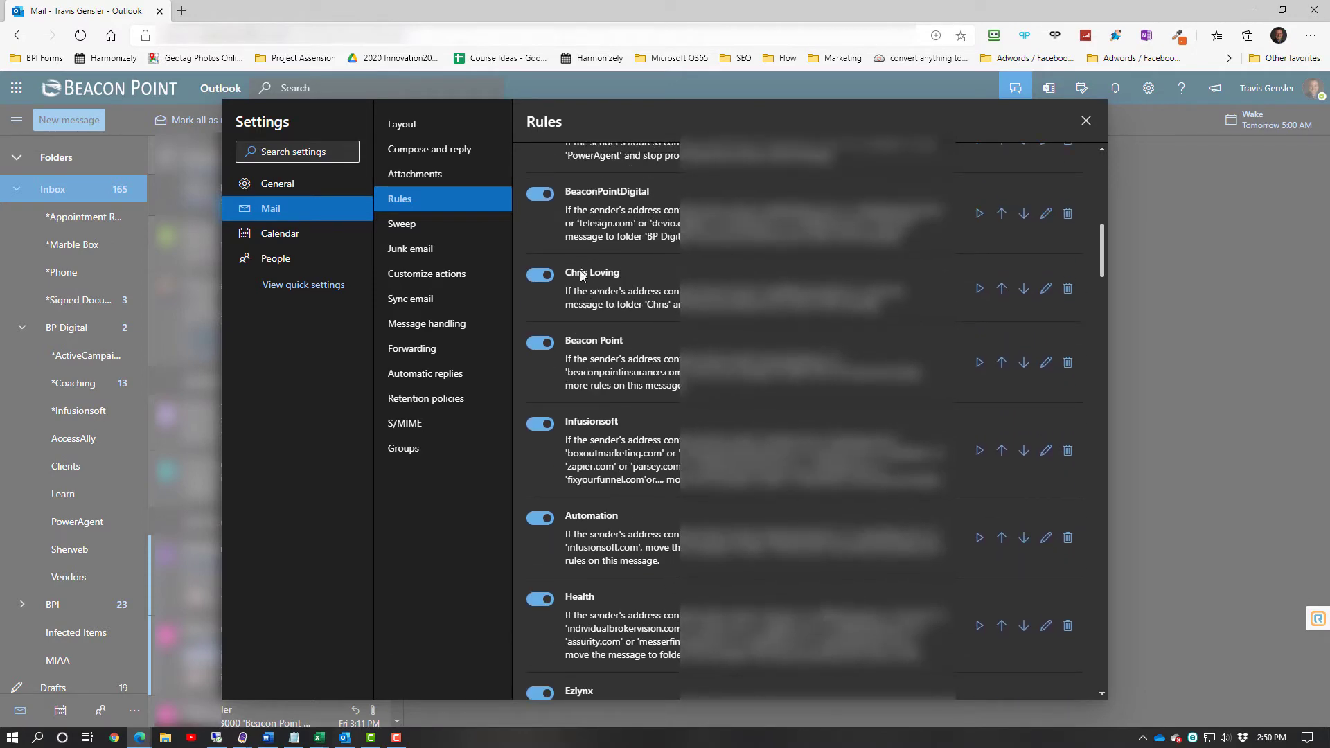
{"action": "scroll", "coordinate": [762, 388], "scroll_direction": "down", "scroll_amount": 2}
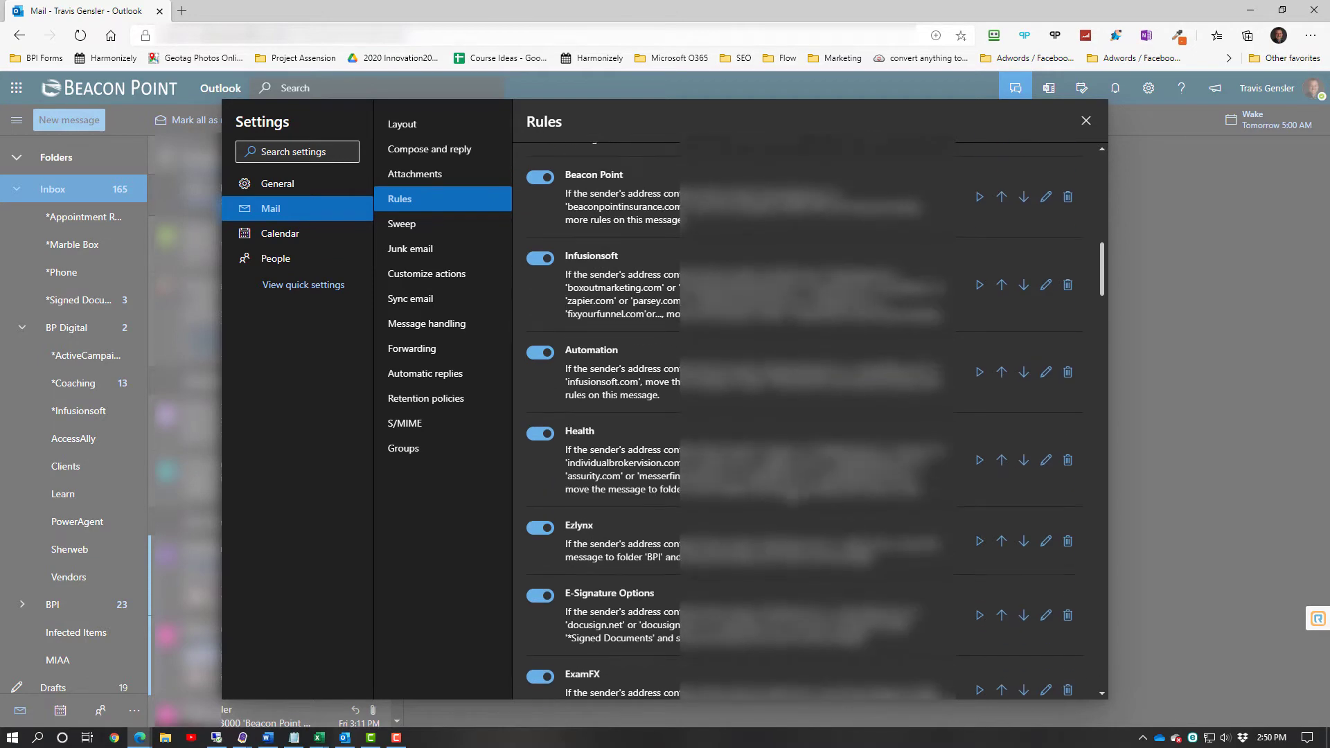
{"action": "scroll", "coordinate": [797, 415], "scroll_direction": "down", "scroll_amount": 10}
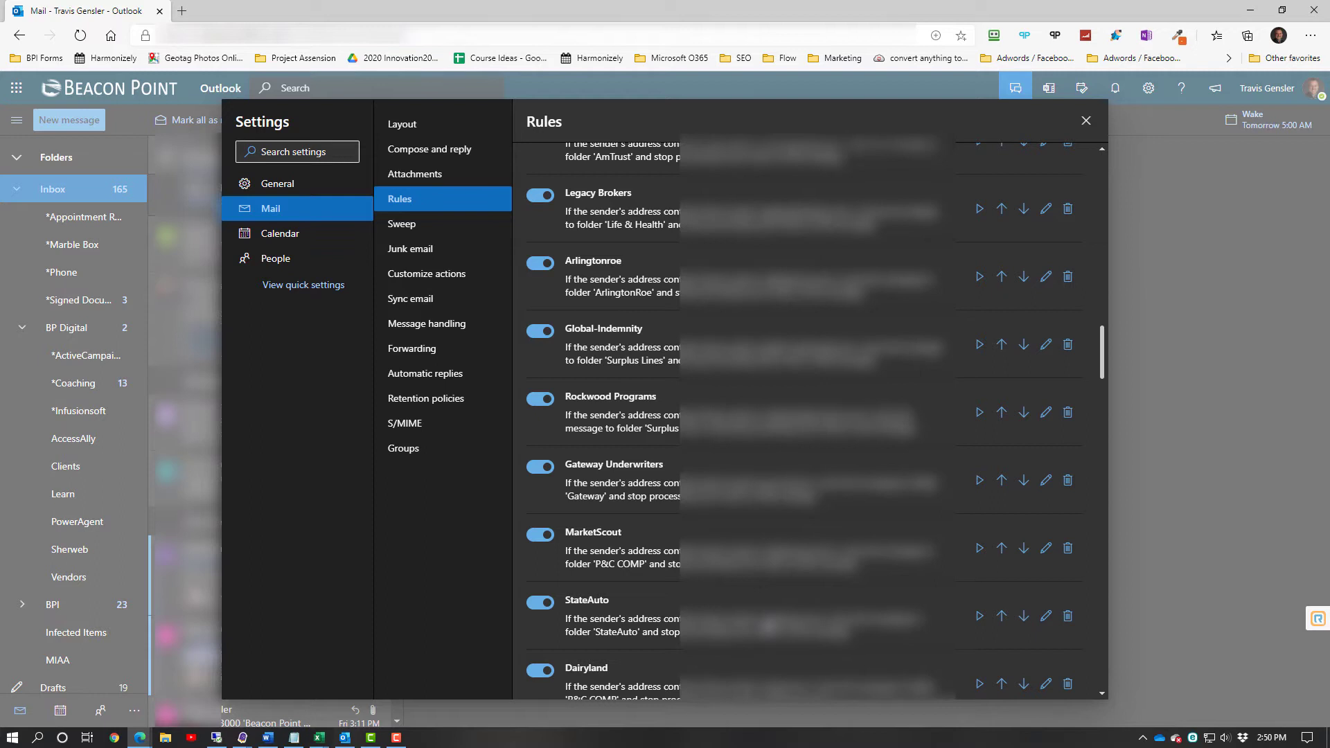
{"action": "scroll", "coordinate": [589, 312], "scroll_direction": "up", "scroll_amount": 4}
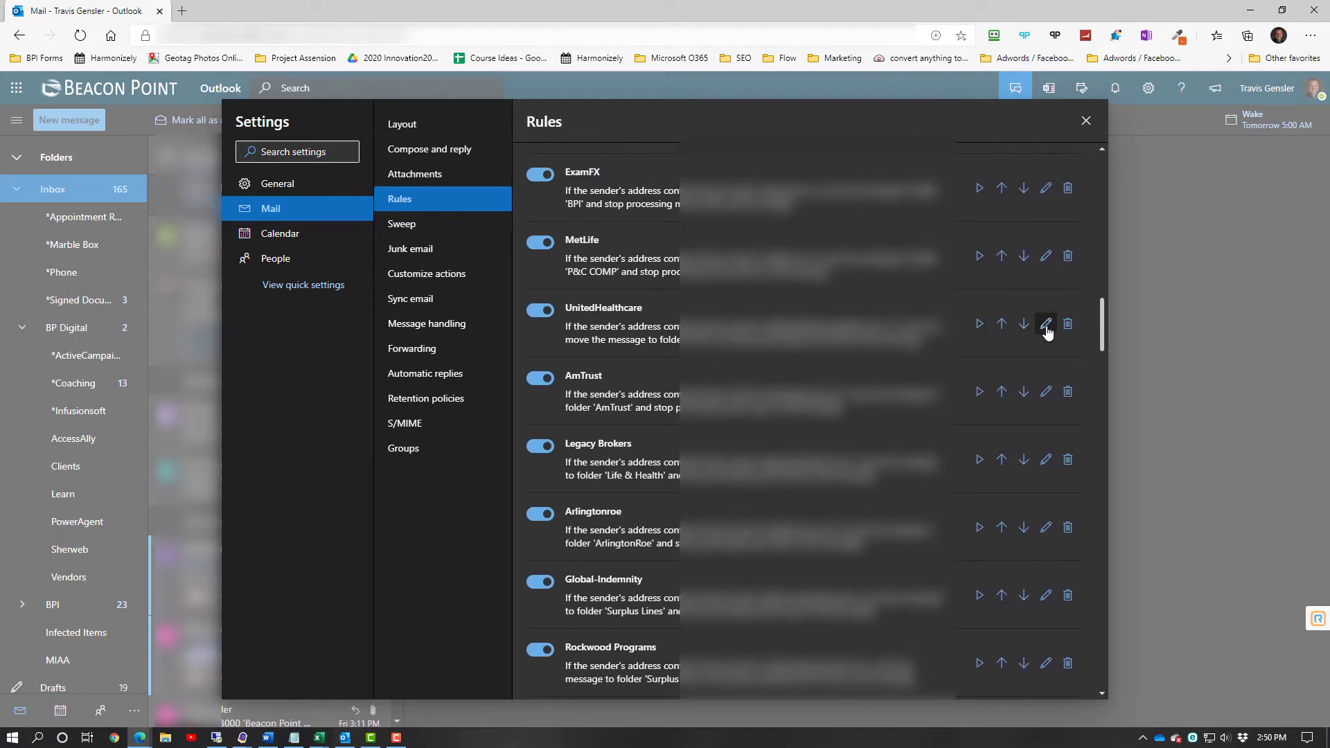
Edit the UnitedHealthcare rule, which moves unitedhealthcareupdate.com and uhc.com senders to the UHC folder.
{"action": "left_click", "coordinate": [1046, 326]}
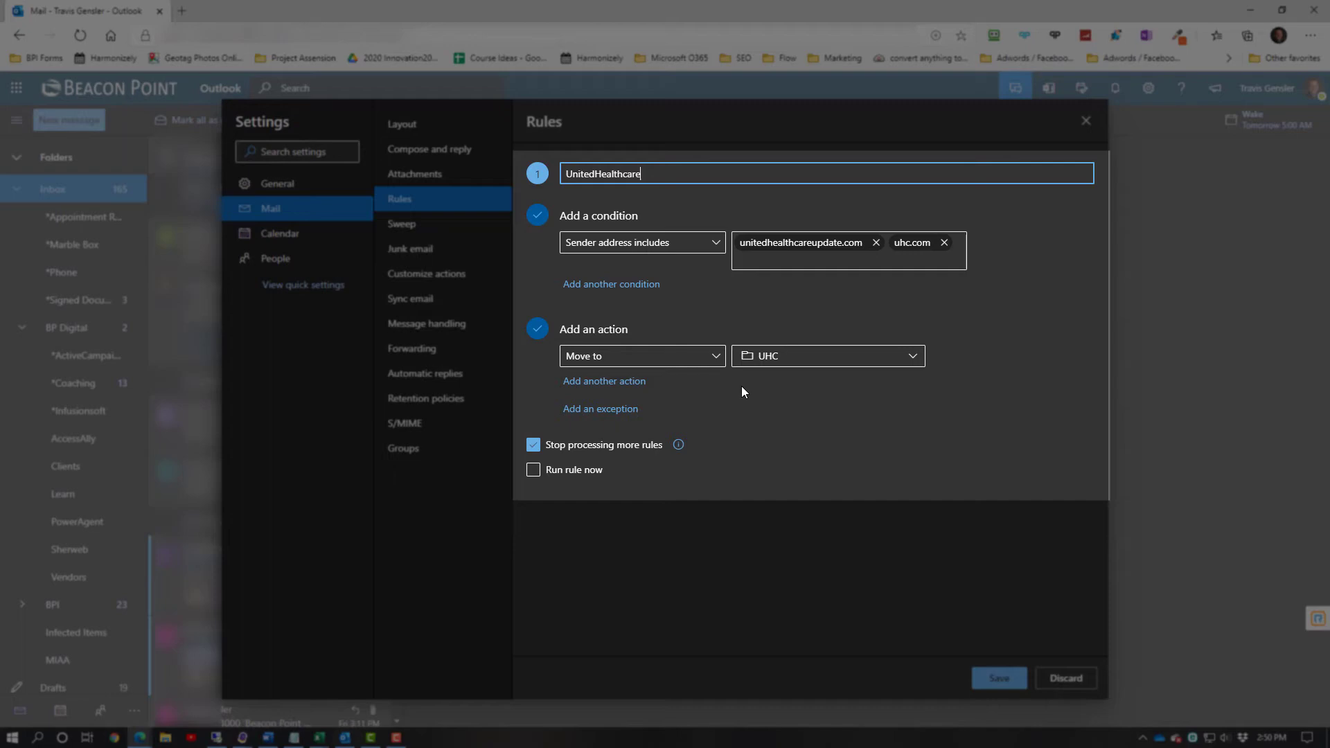
Save the UnitedHealthcare rule, then return to Mail > Rules and start a new rule named Commission.
{"action": "left_click", "coordinate": [990, 683]}
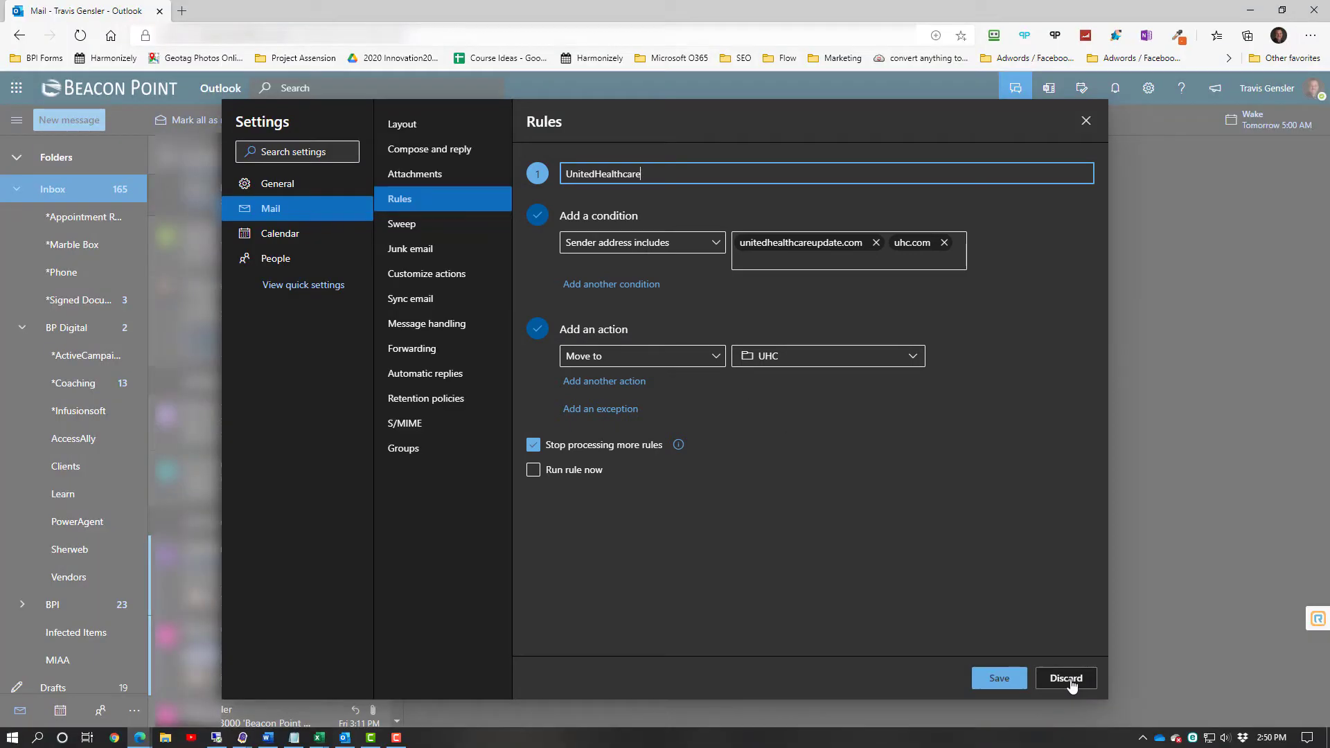
{"action": "left_click", "coordinate": [1085, 122]}
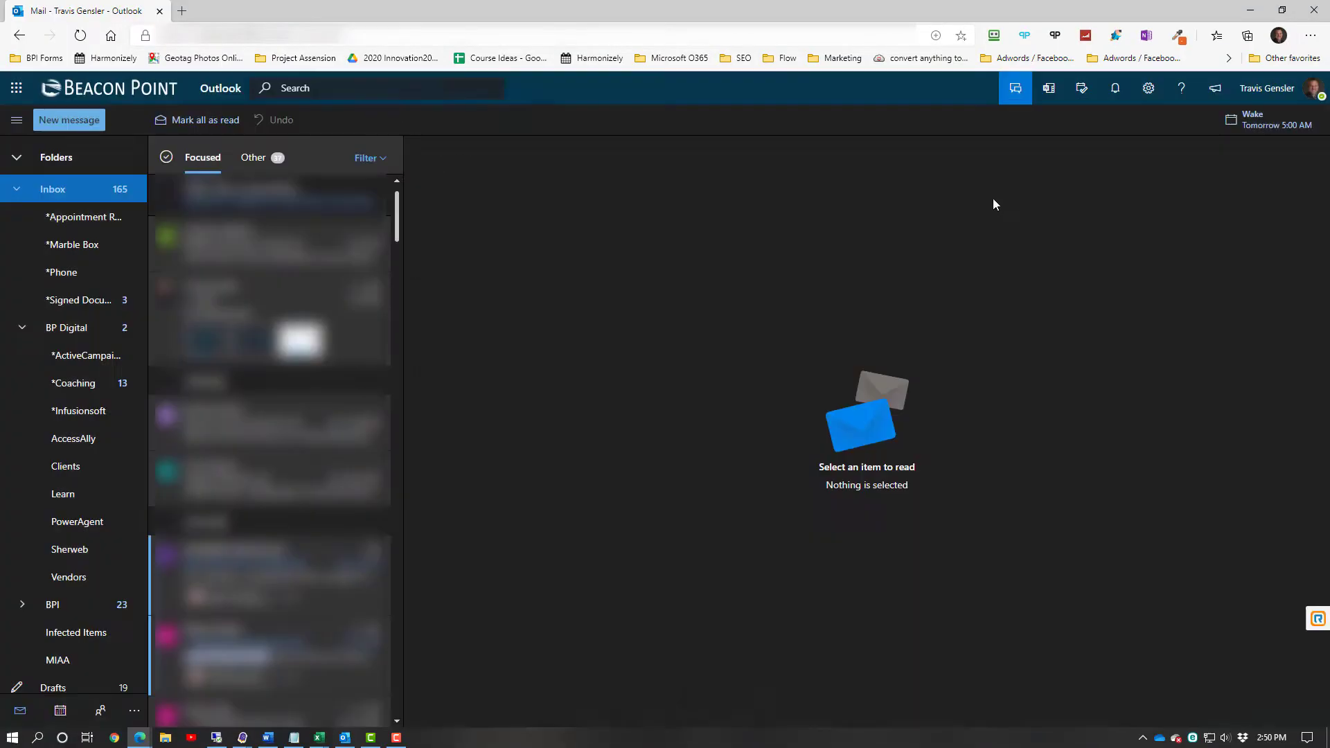
{"action": "left_click", "coordinate": [1148, 89]}
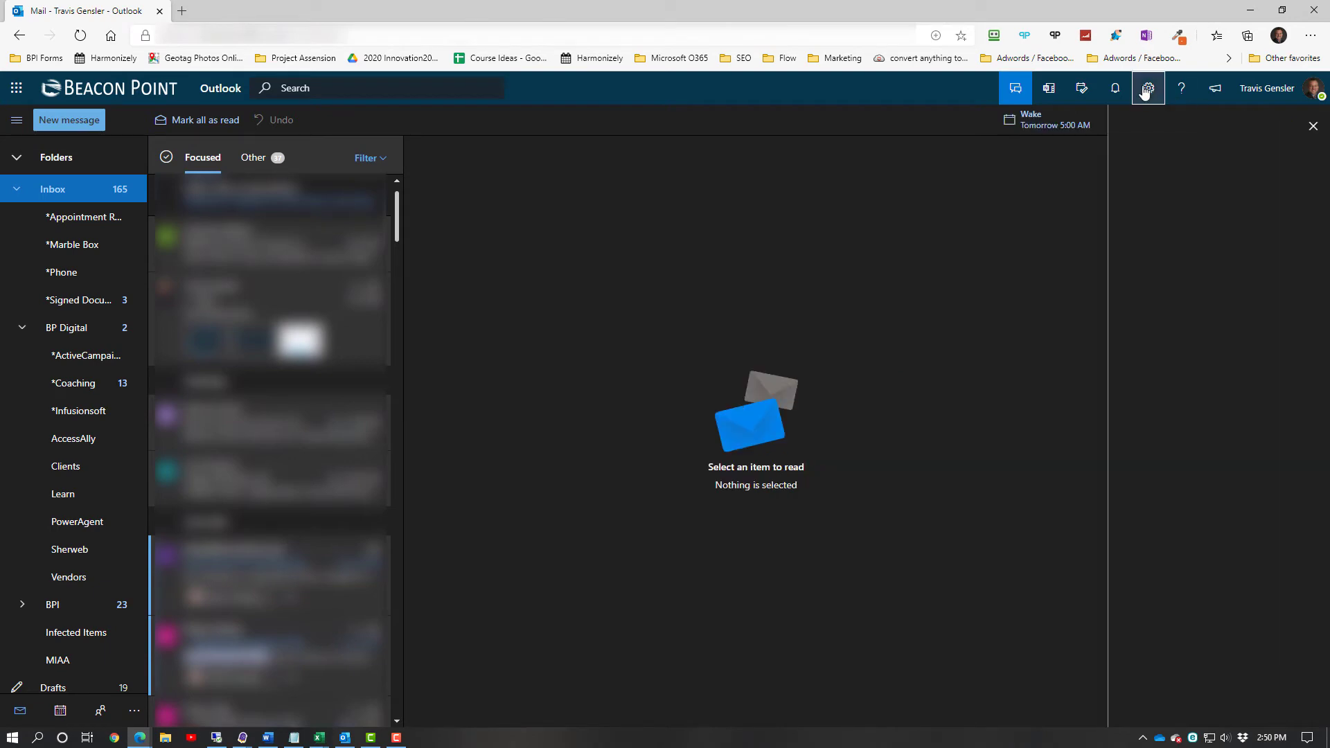
{"action": "left_click", "coordinate": [1189, 672]}
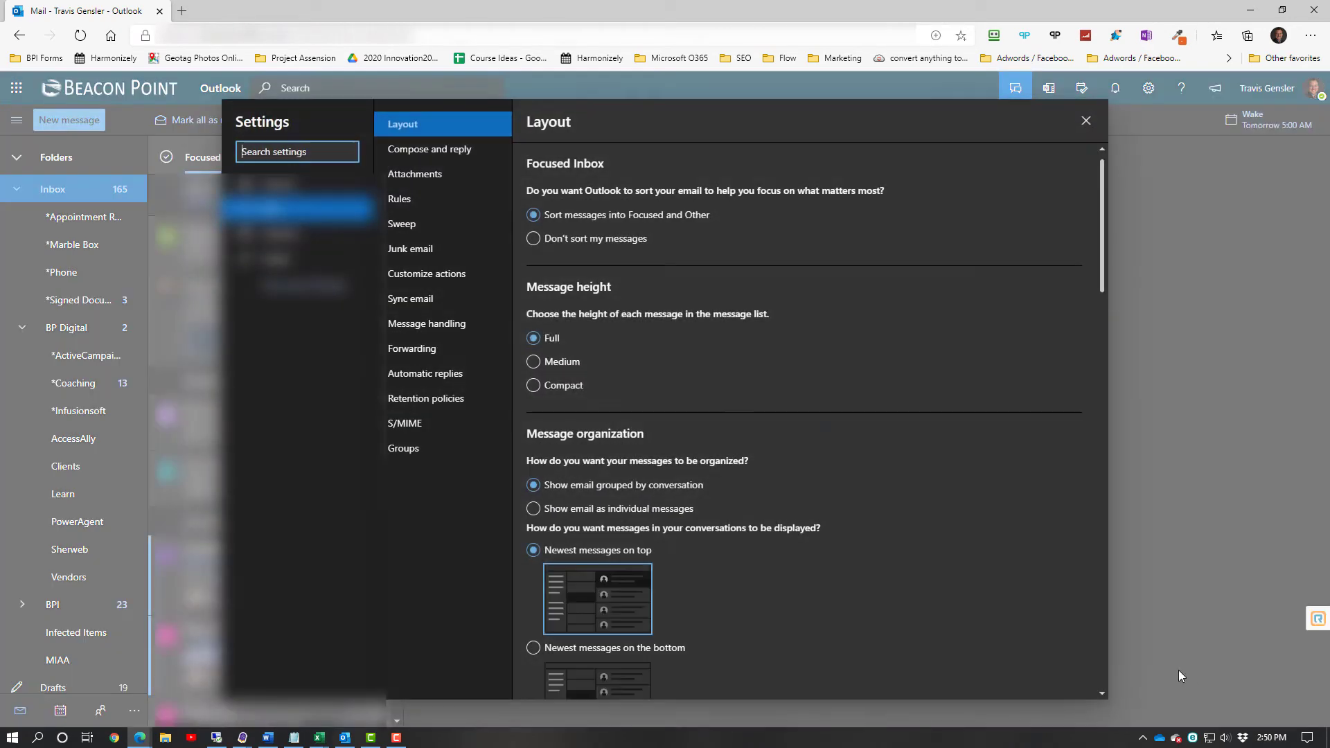
{"action": "left_click", "coordinate": [400, 201]}
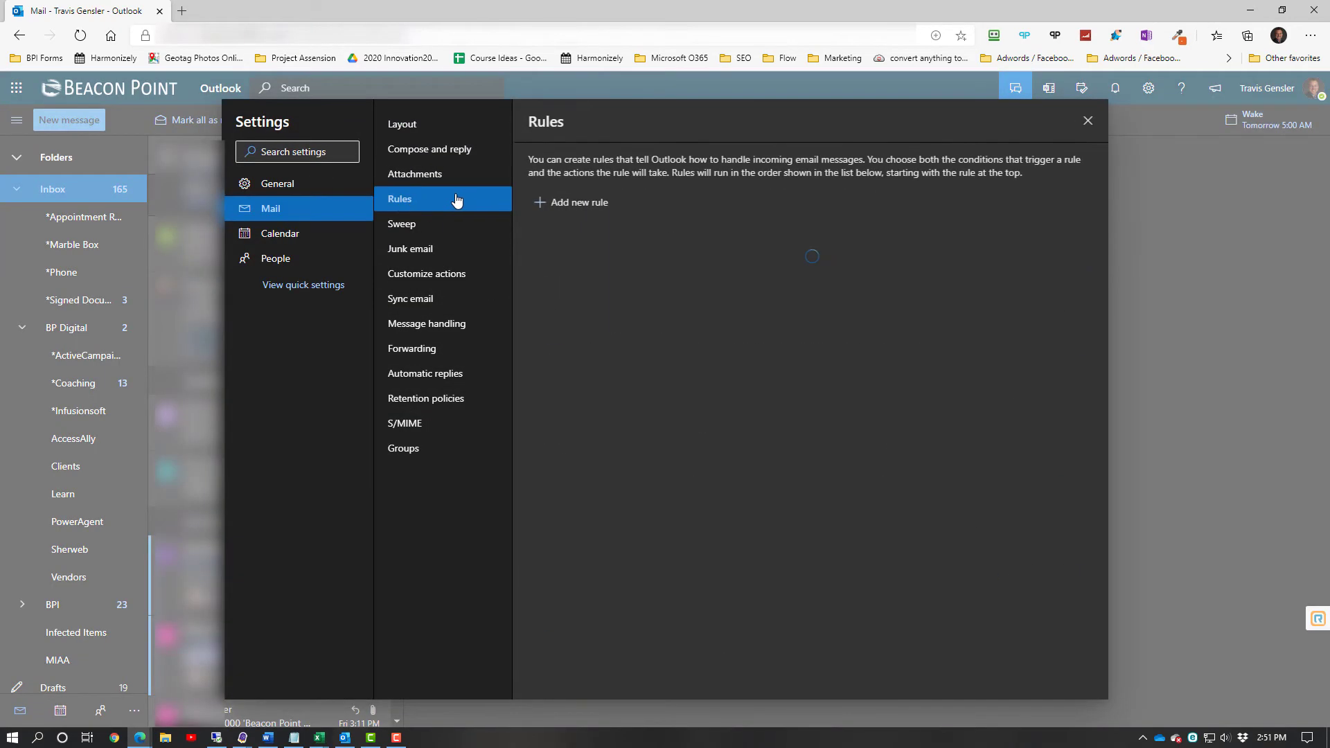
{"action": "left_click", "coordinate": [567, 203]}
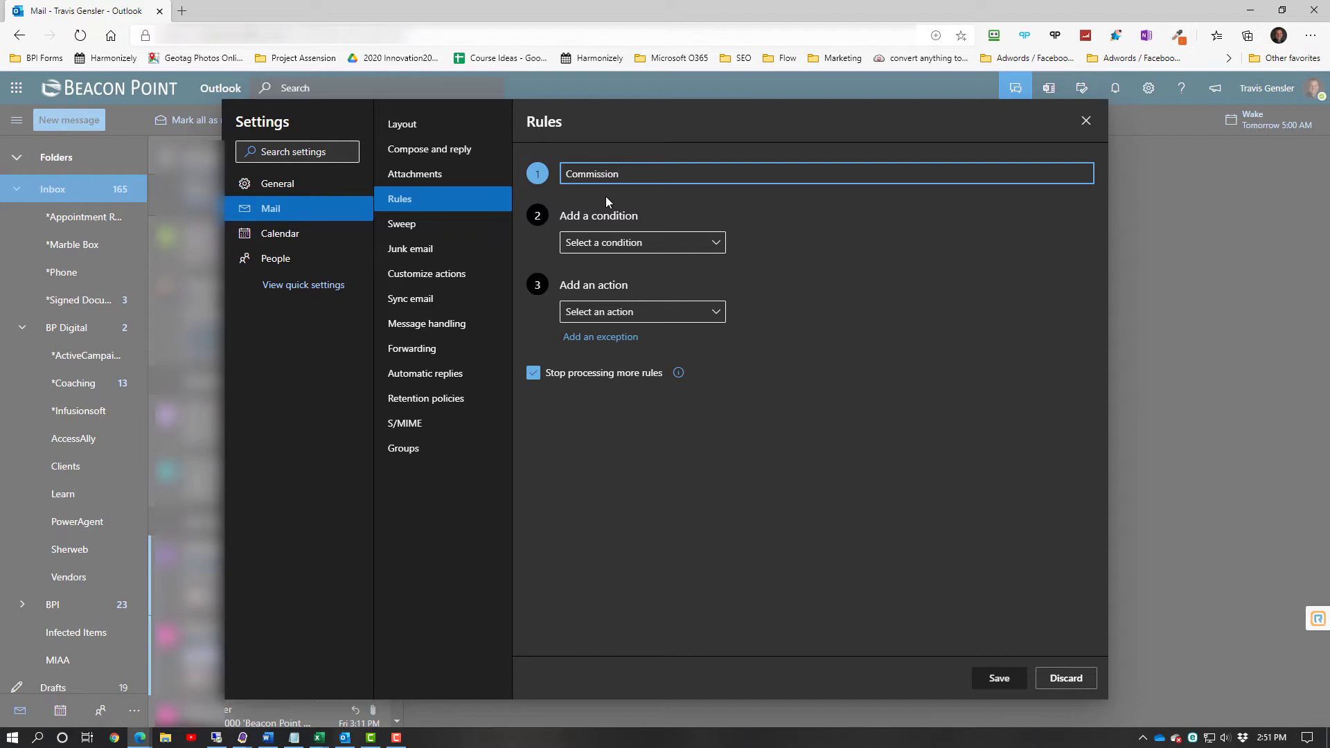
Add a Subject includes condition with keywords 'Commissions Paid' and 'Commission Statement'.
{"action": "left_click", "coordinate": [656, 249]}
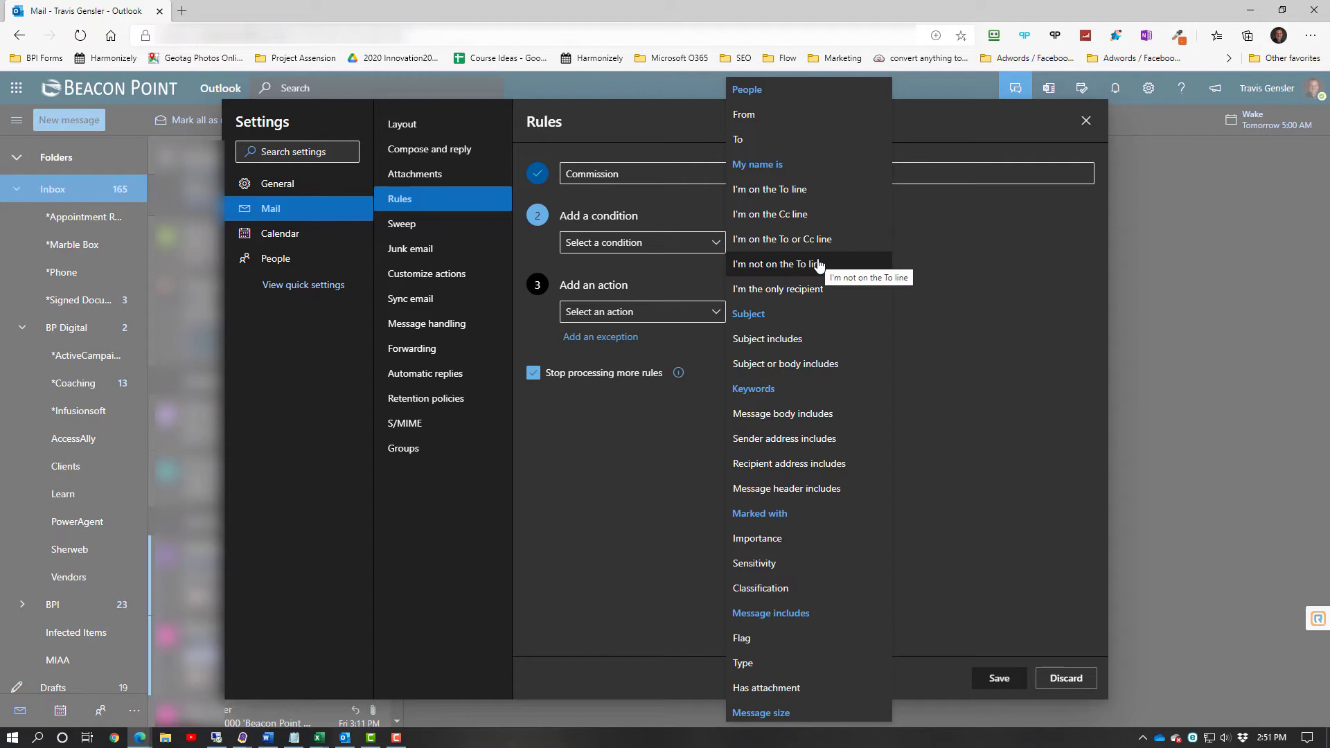
{"action": "left_click", "coordinate": [789, 343]}
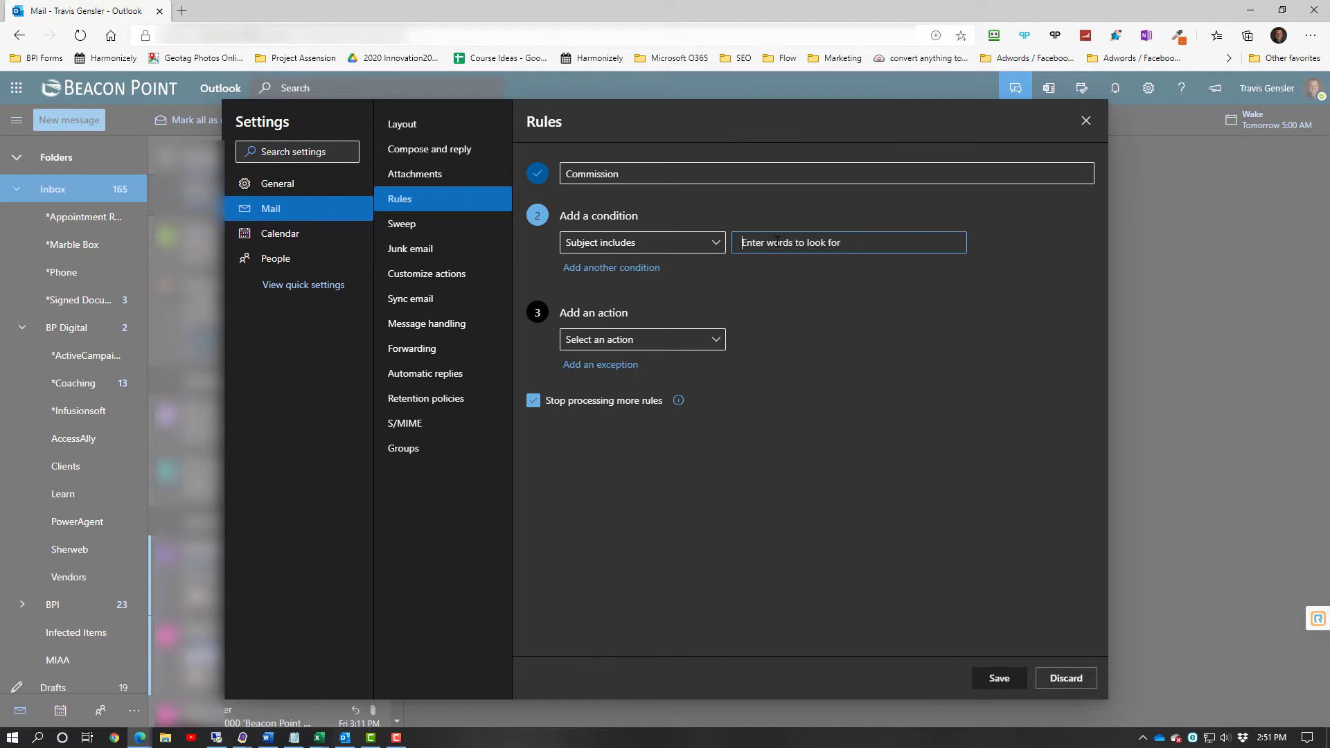
{"action": "type", "text": "Commissions Paid"}
{"action": "key", "text": "Return"}
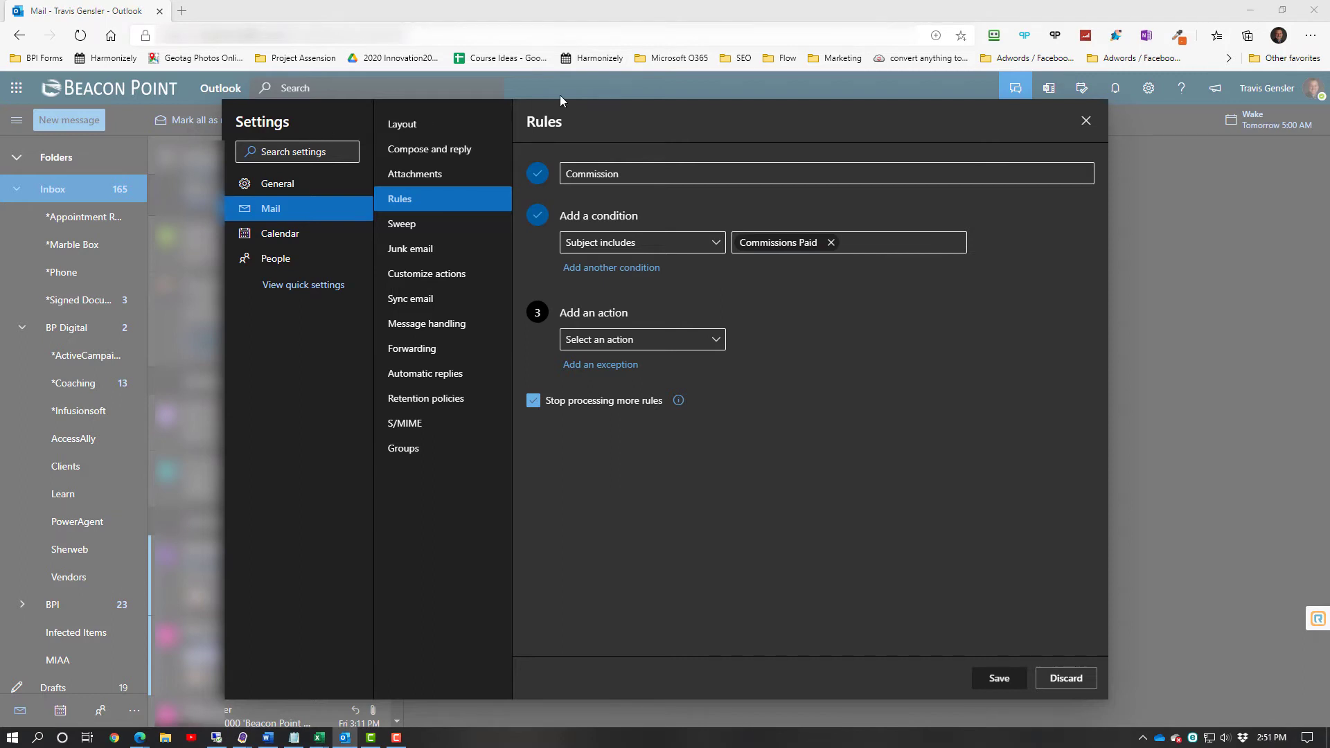
{"action": "left_click", "coordinate": [859, 241]}
{"action": "type", "text": "Commi"}
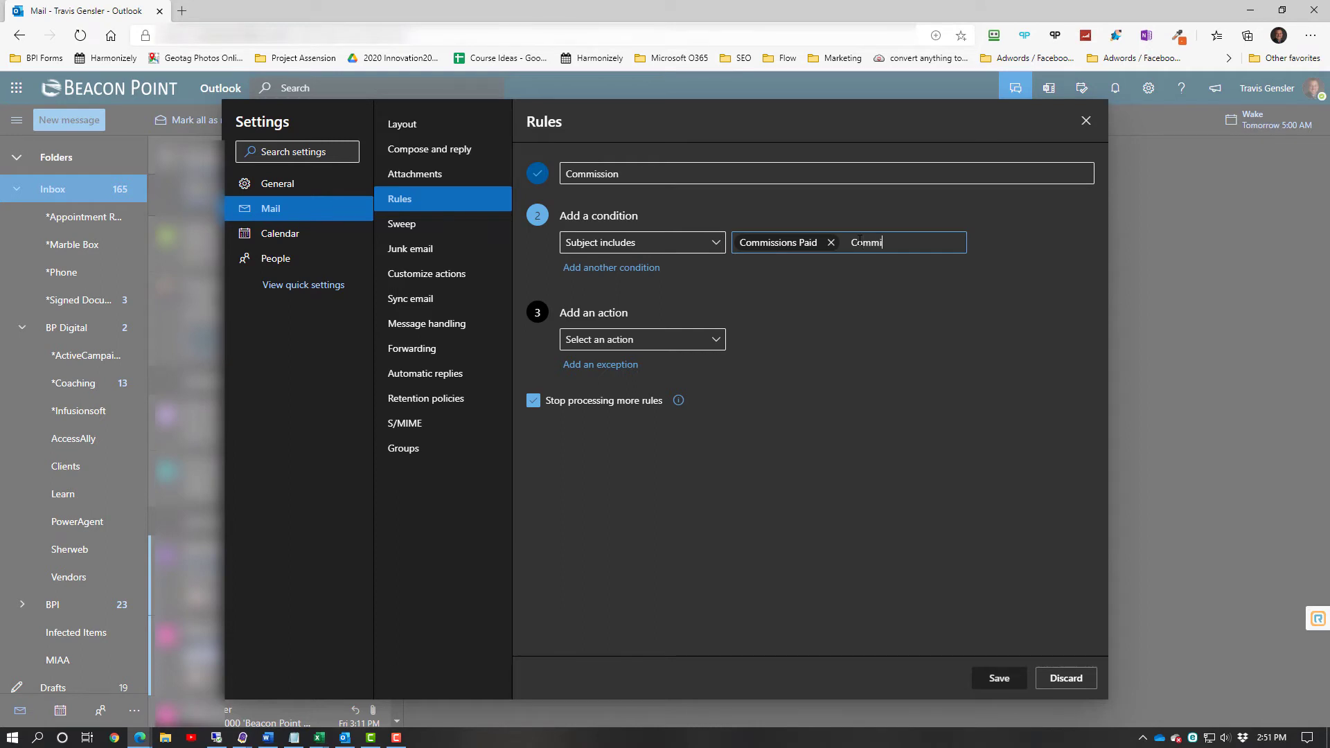
{"action": "type", "text": "ssion Statement"}
{"action": "key", "text": "Return"}
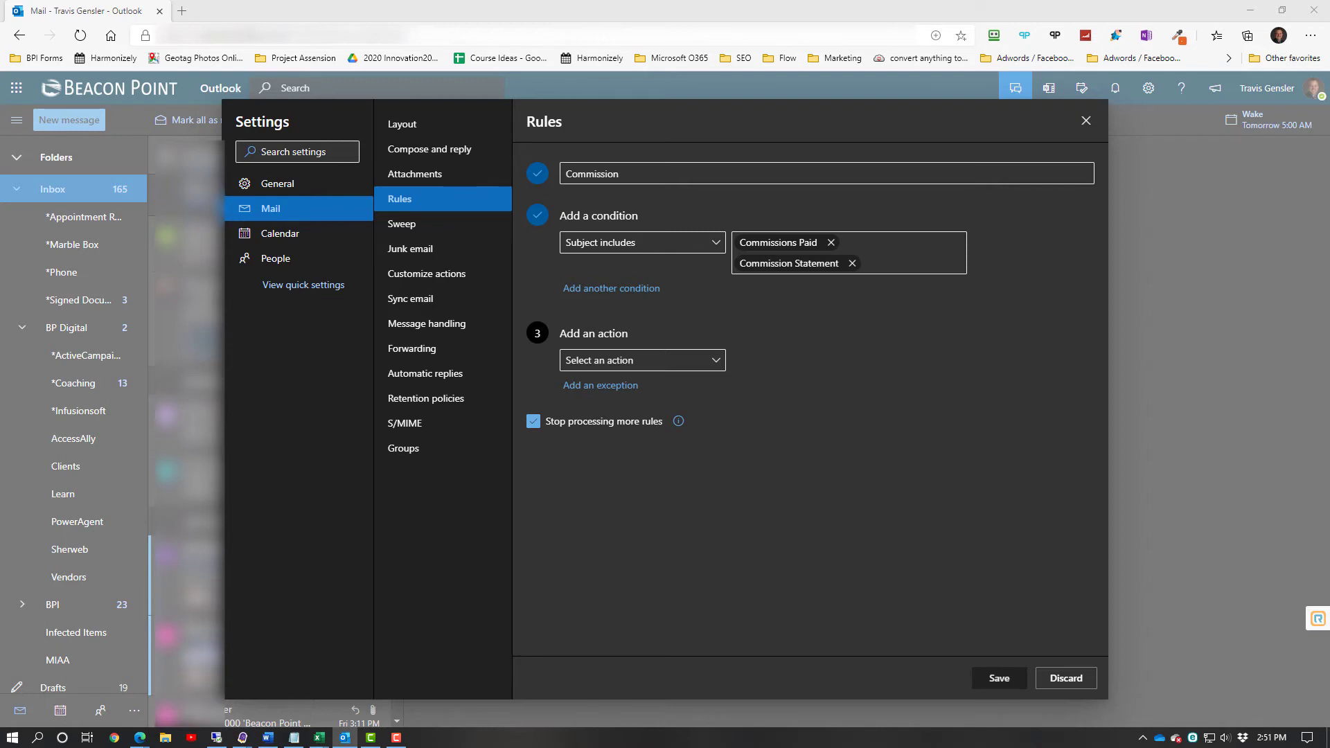
Add 'Statement is Ready for Viewing' and 'Commissions' as further subject keywords.
{"action": "left_click", "coordinate": [906, 266]}
{"action": "type", "text": "Sta"}
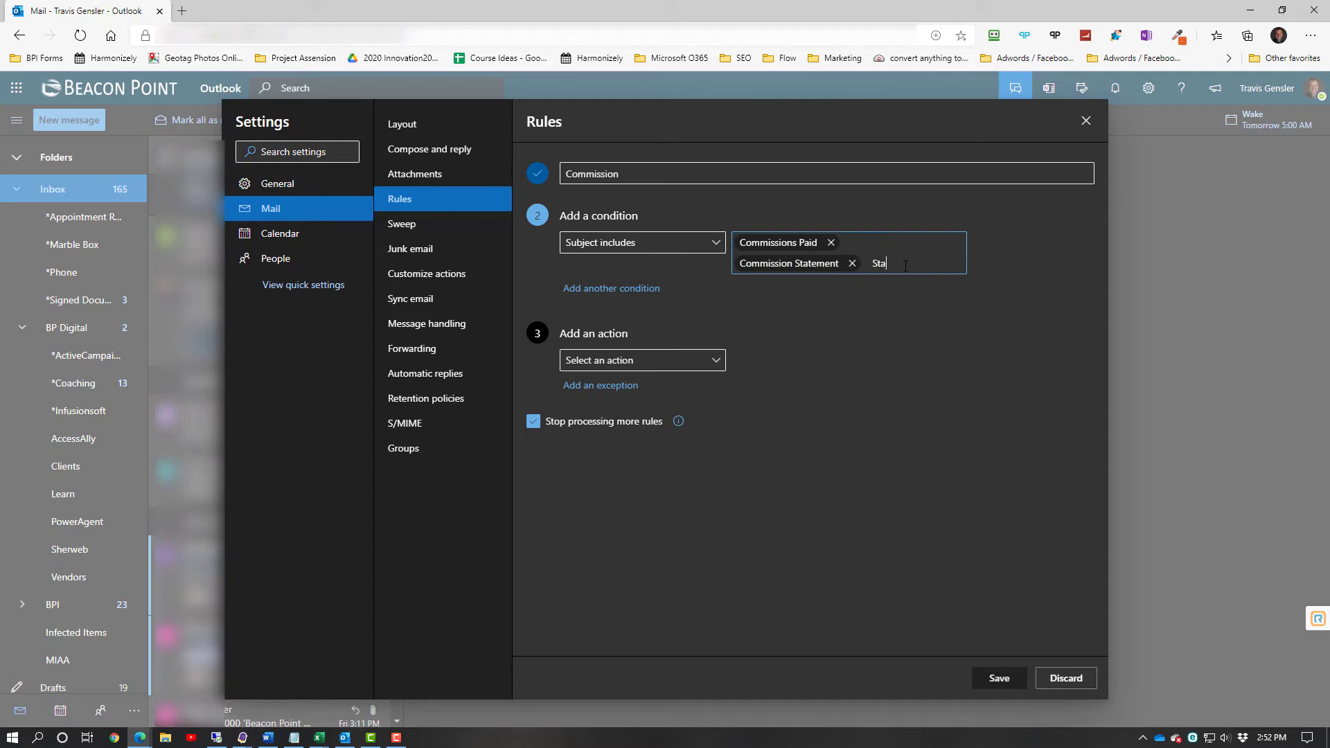
{"action": "type", "text": "tement is Ready for Viewing"}
{"action": "key", "text": "Return"}
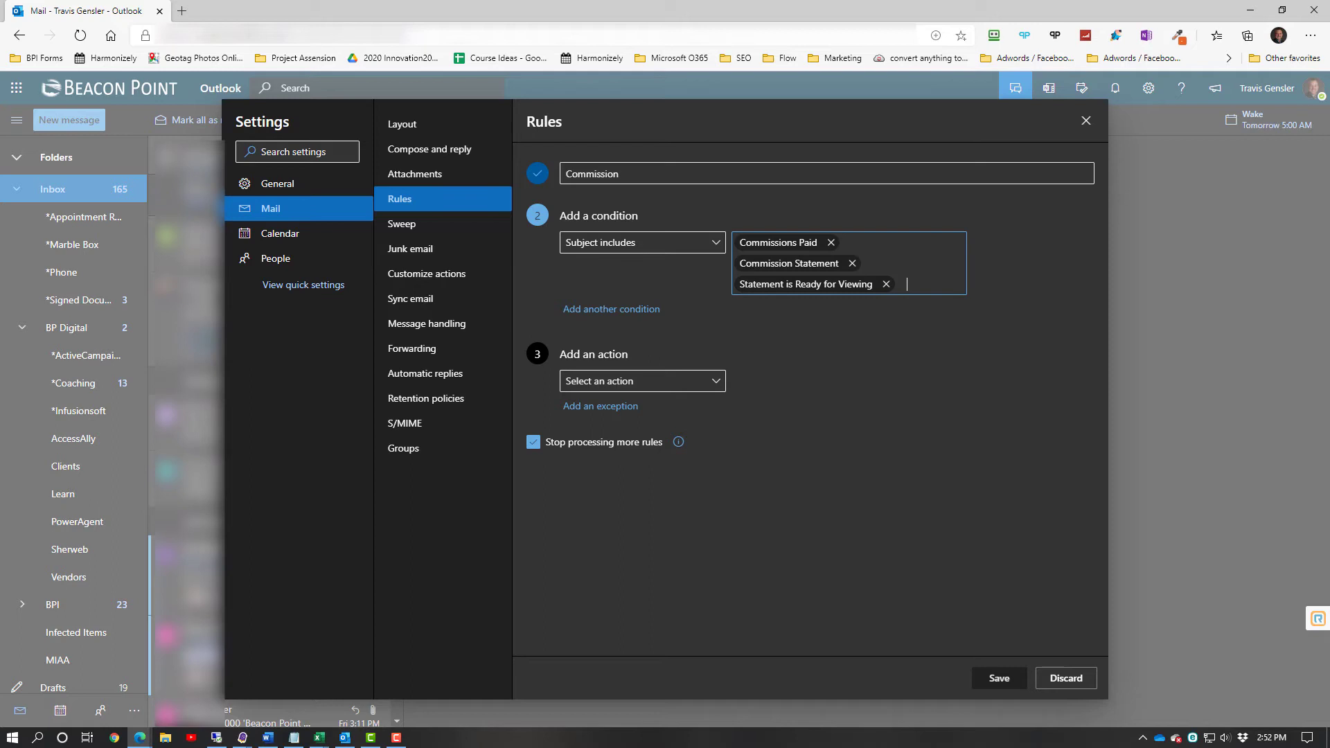
{"action": "key", "text": "alt+Tab"}
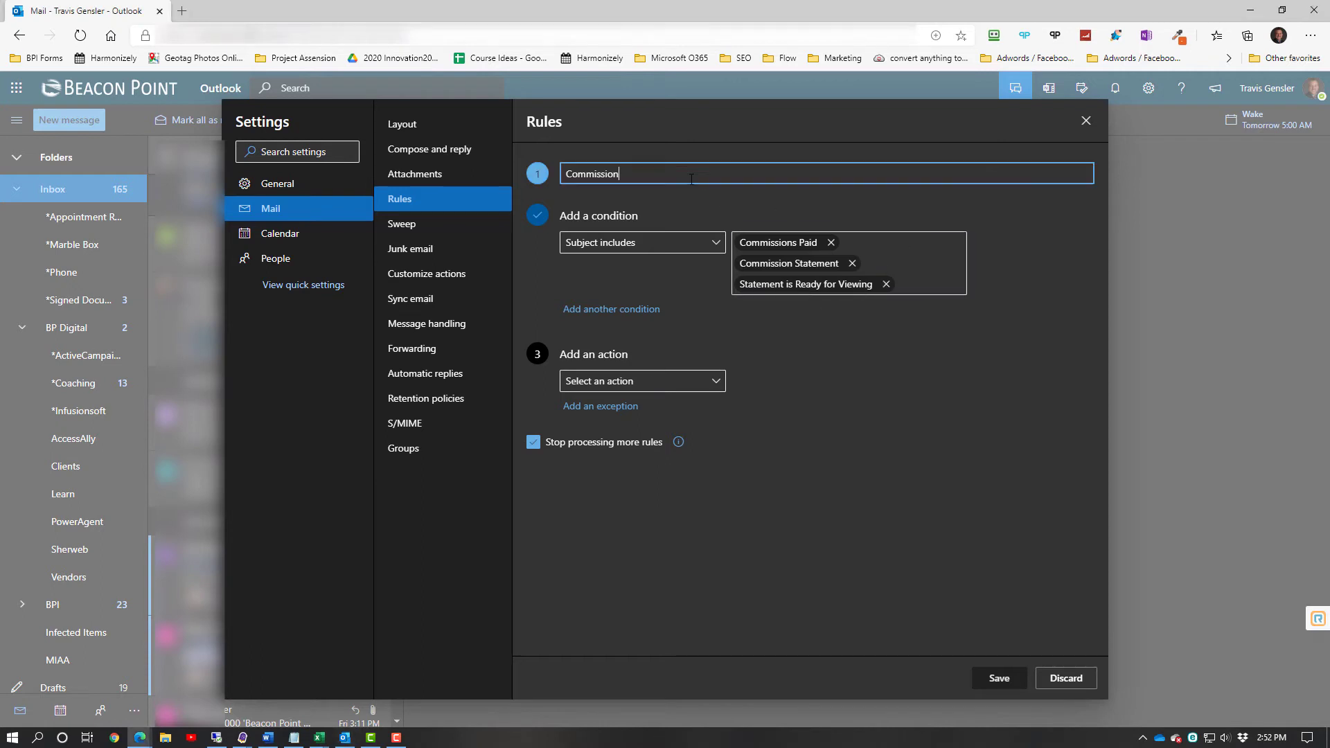
{"action": "left_click", "coordinate": [930, 286]}
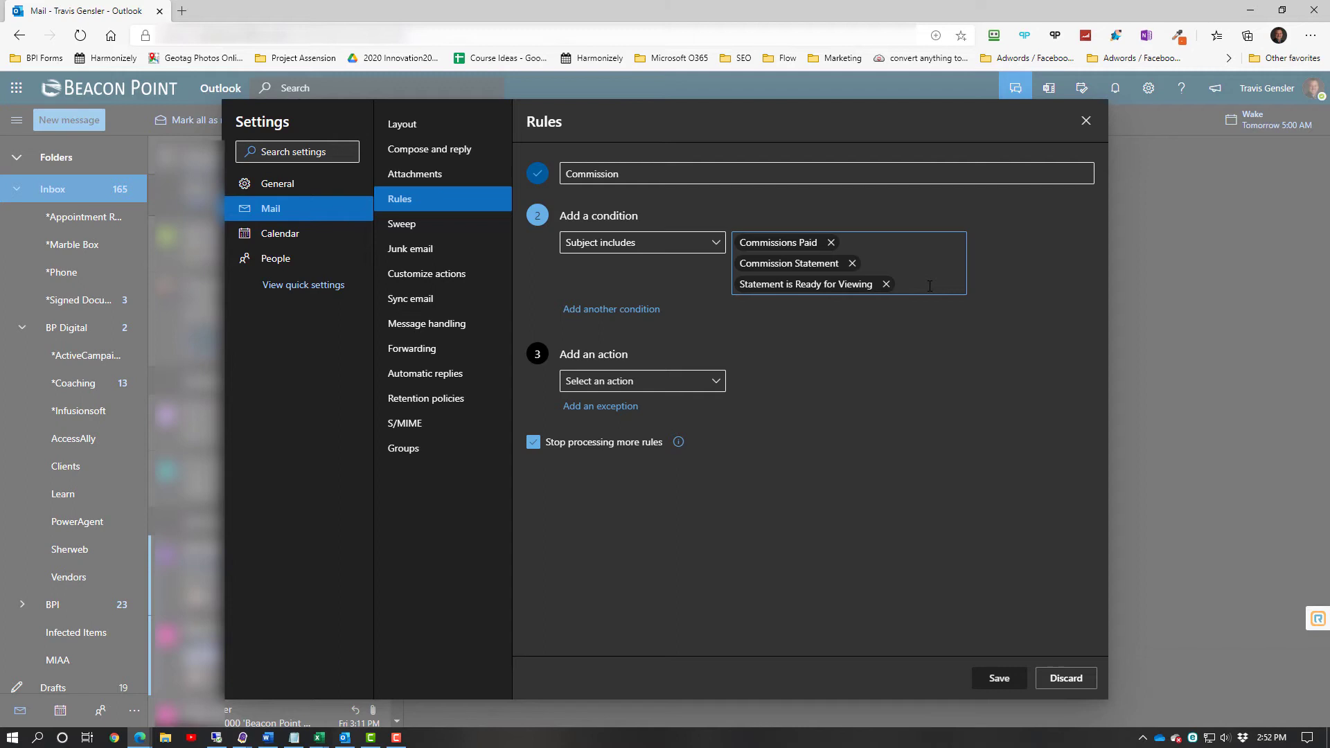
{"action": "type", "text": "Commissions"}
{"action": "key", "text": "Return"}
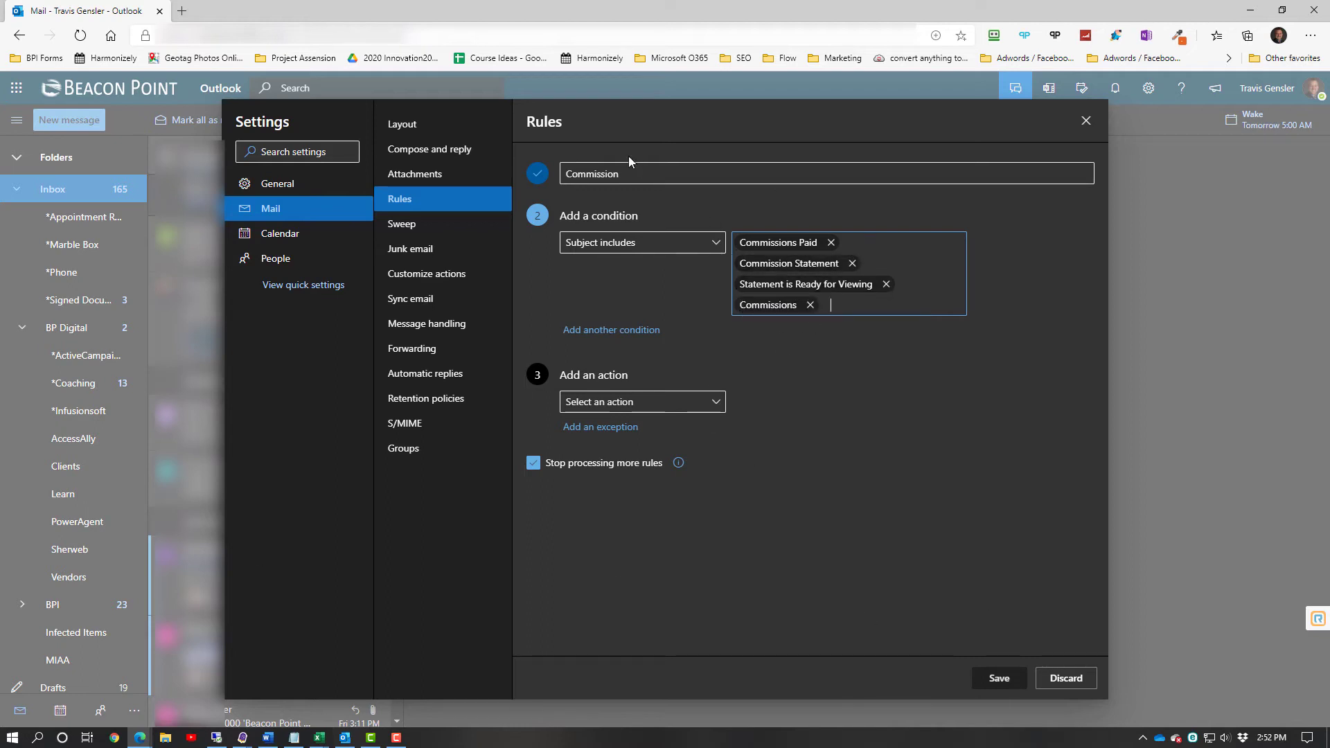
Choose Redirect to as the Commission rule's action.
{"action": "left_click", "coordinate": [688, 407]}
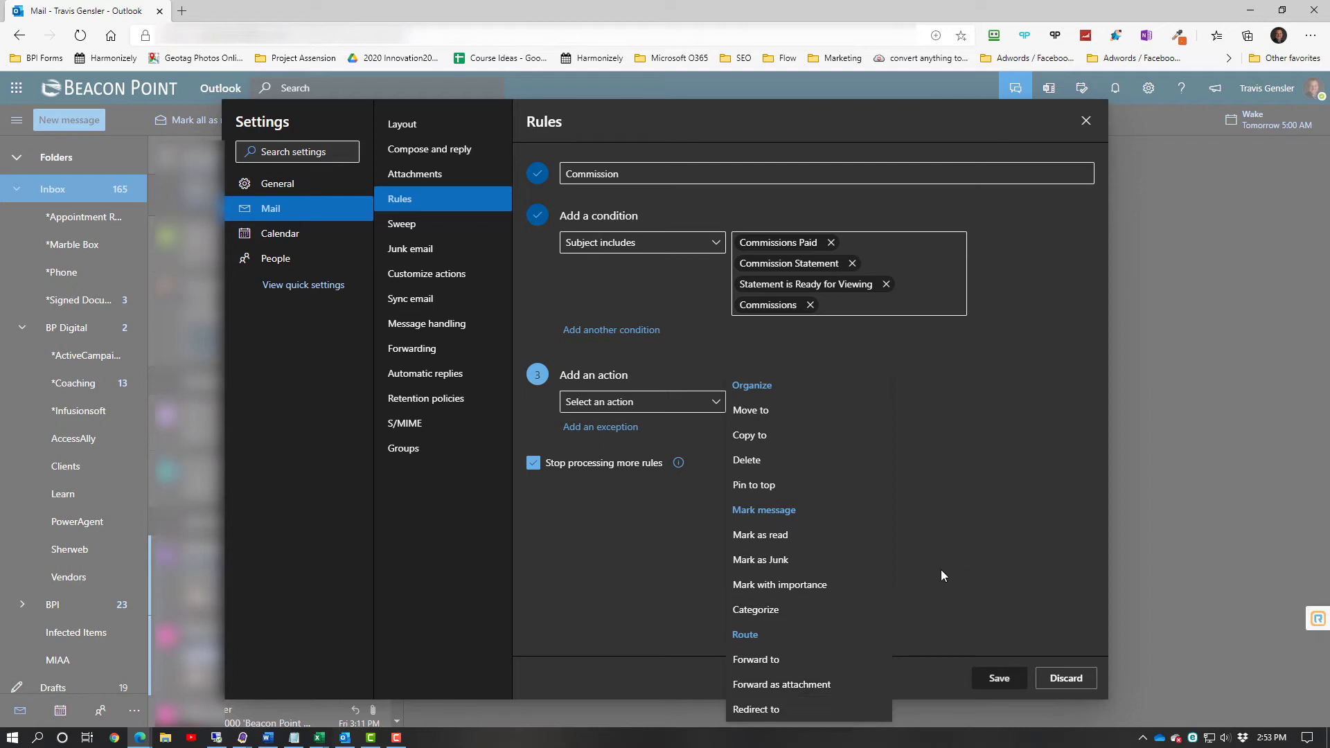
{"action": "left_click", "coordinate": [756, 710]}
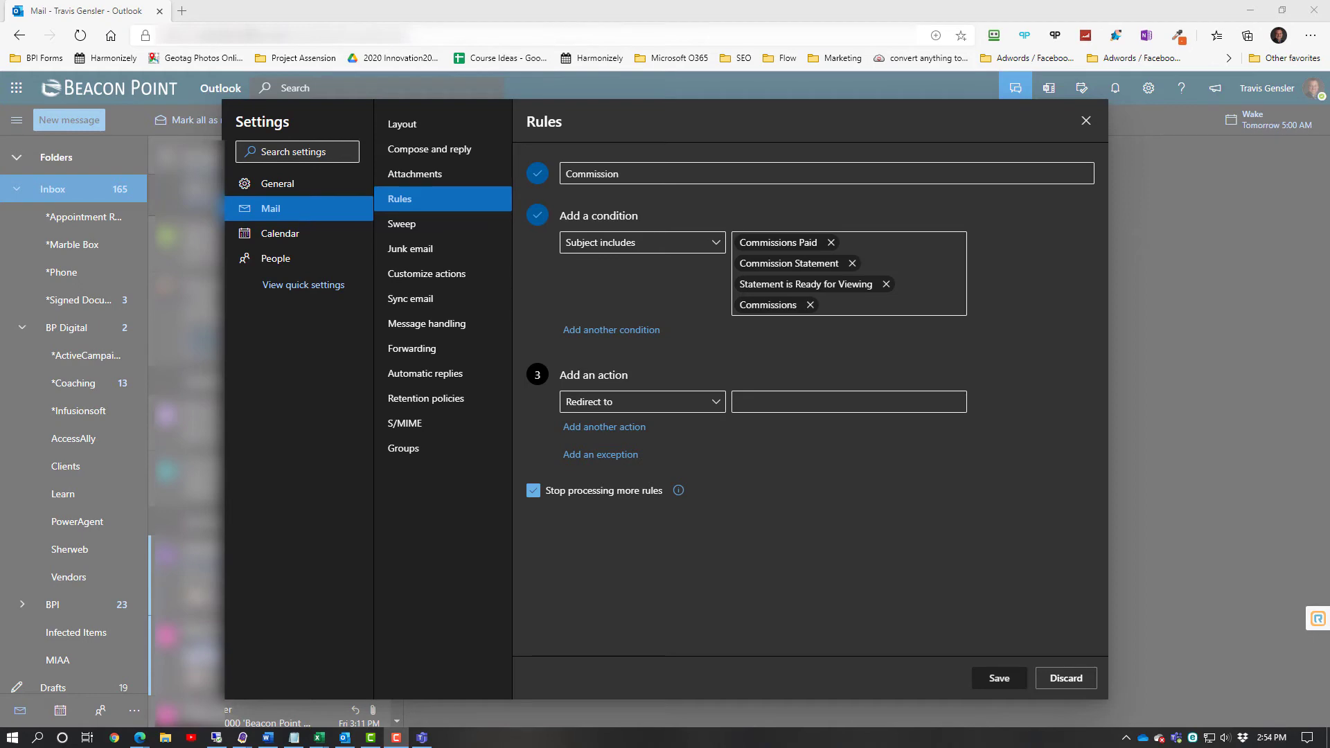
Copy the Z - Commissions channel's email address in Teams and return to the Outlook rule editor.
{"action": "left_click", "coordinate": [422, 737]}
{"action": "left_click_drag", "start_coordinate": [806, 27], "coordinate": [411, 50]}
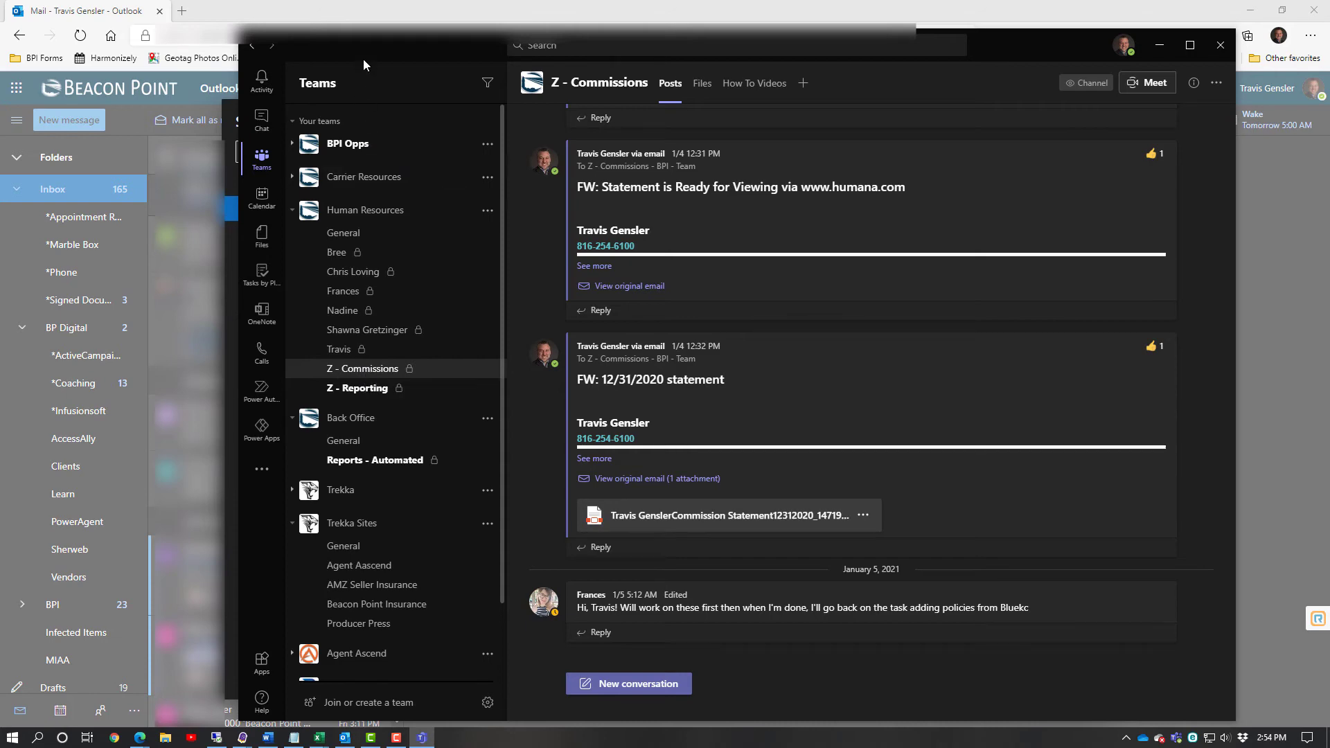
{"action": "left_click_drag", "start_coordinate": [363, 60], "coordinate": [266, 40]}
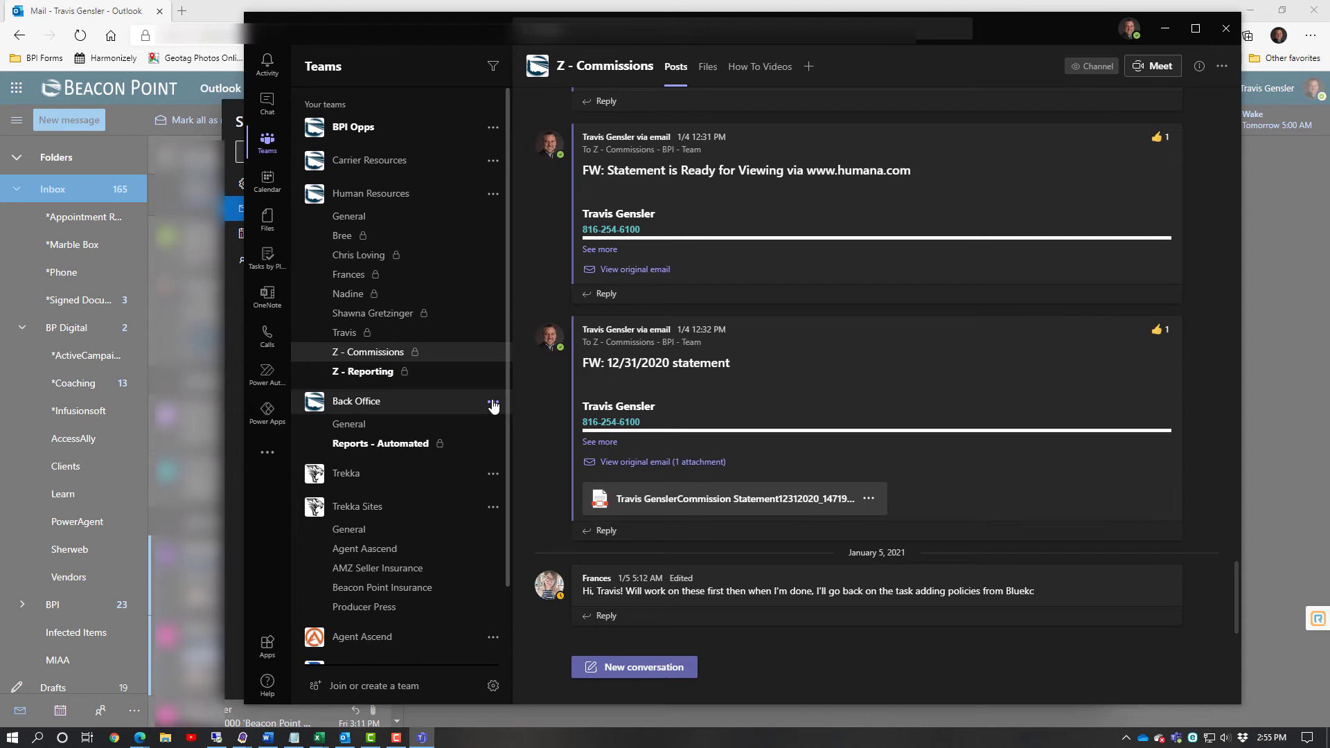
{"action": "left_click", "coordinate": [492, 355]}
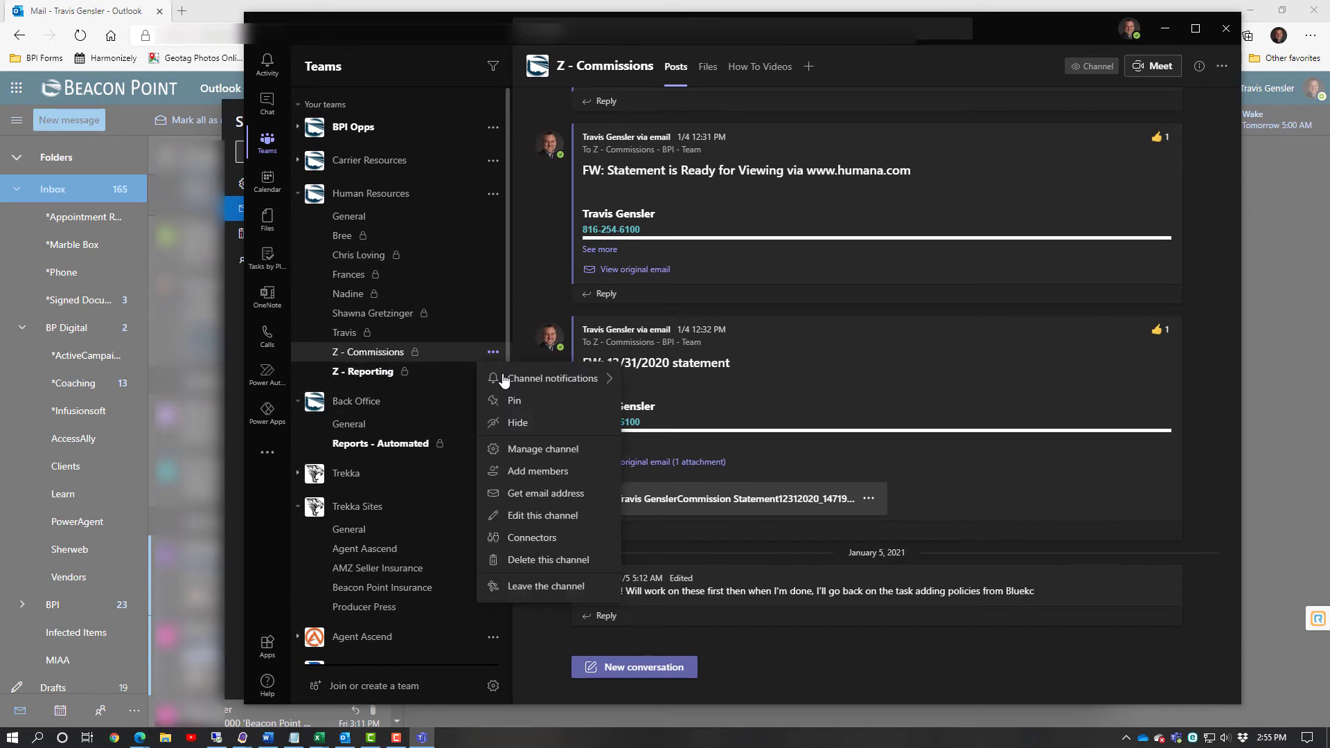
{"action": "left_click", "coordinate": [554, 497]}
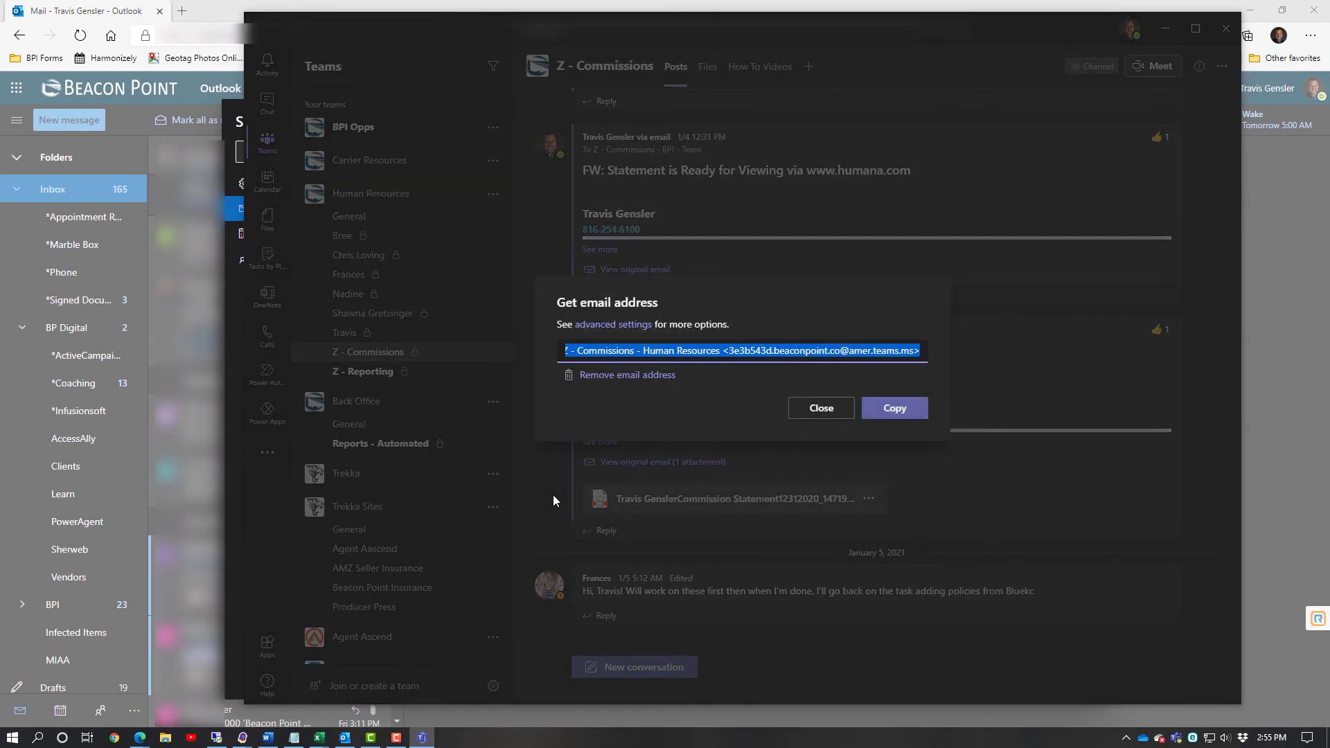
{"action": "key", "text": "Escape"}
{"action": "left_click_drag", "start_coordinate": [1018, 36], "coordinate": [1187, 53]}
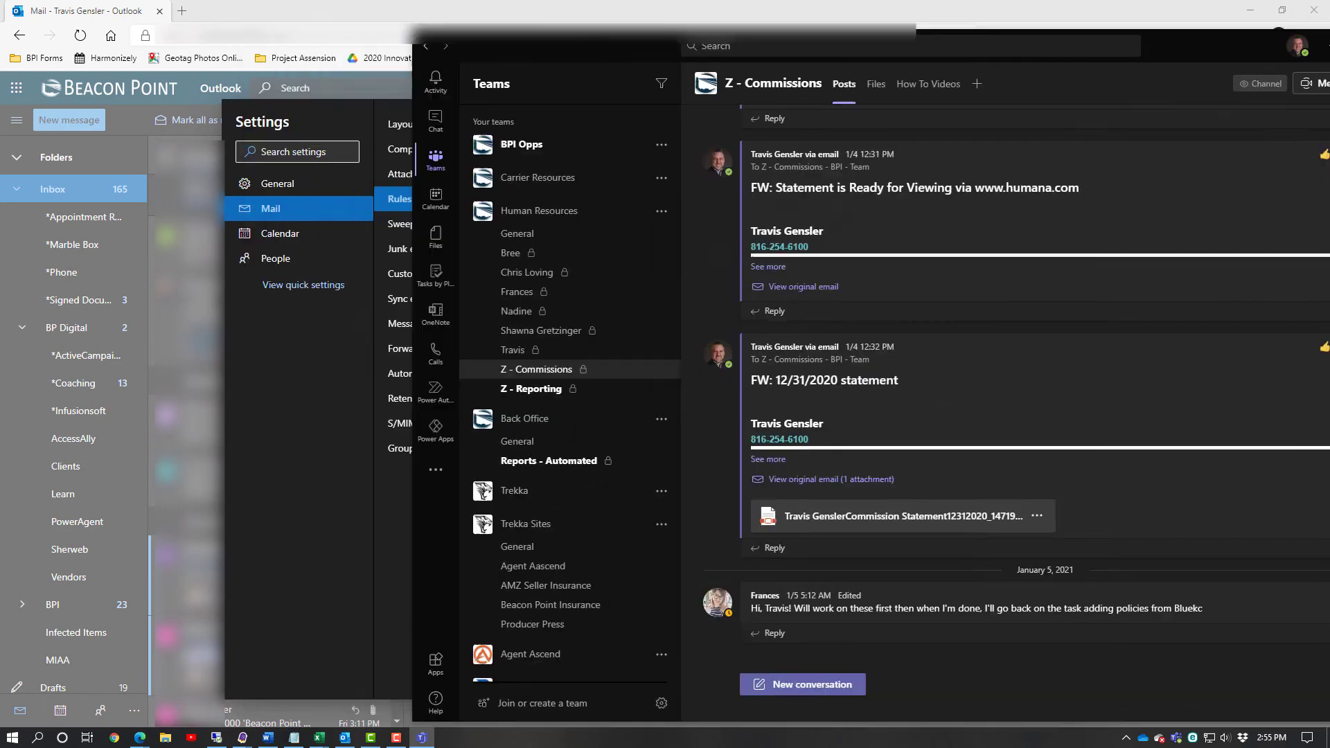
{"action": "key", "text": "alt+Tab"}
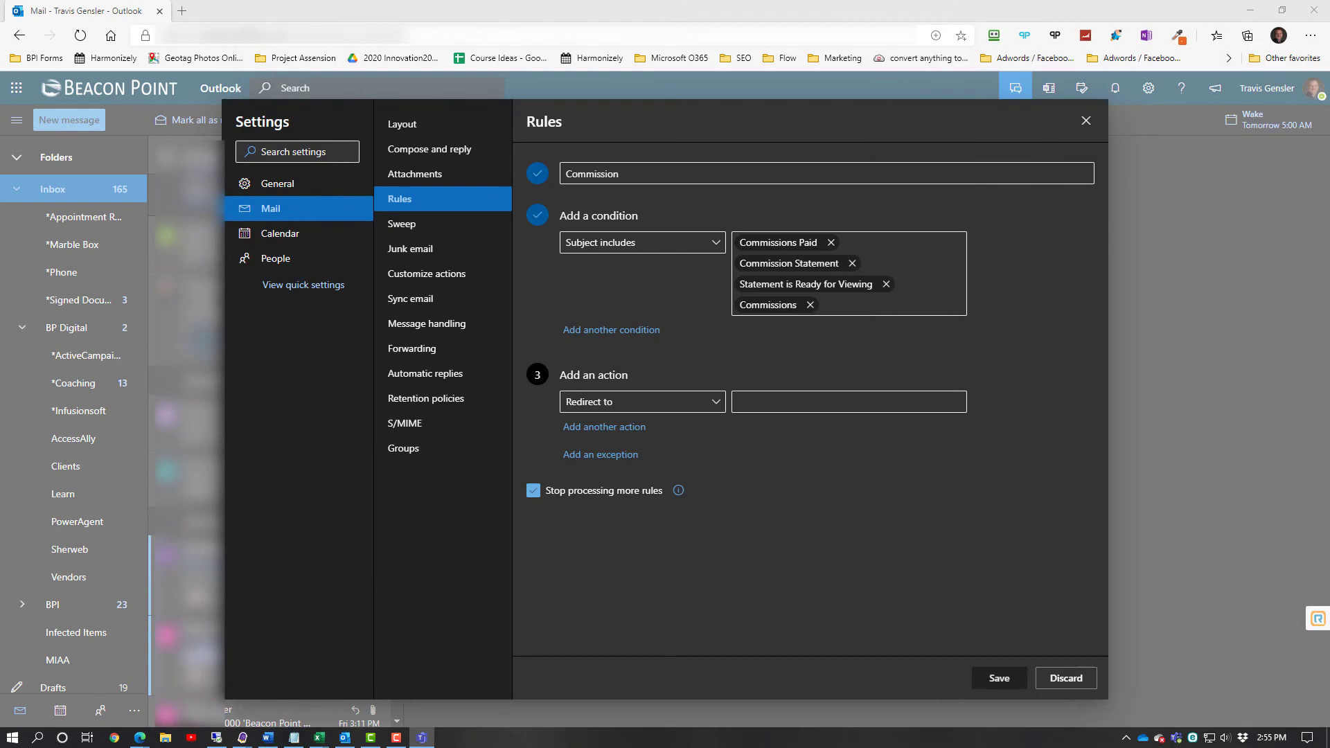
Paste the Teams channel address into Redirect to, then move the Missouri Notepad window over the rule editor.
{"action": "left_click", "coordinate": [778, 409]}
{"action": "key", "text": "ctrl+v"}
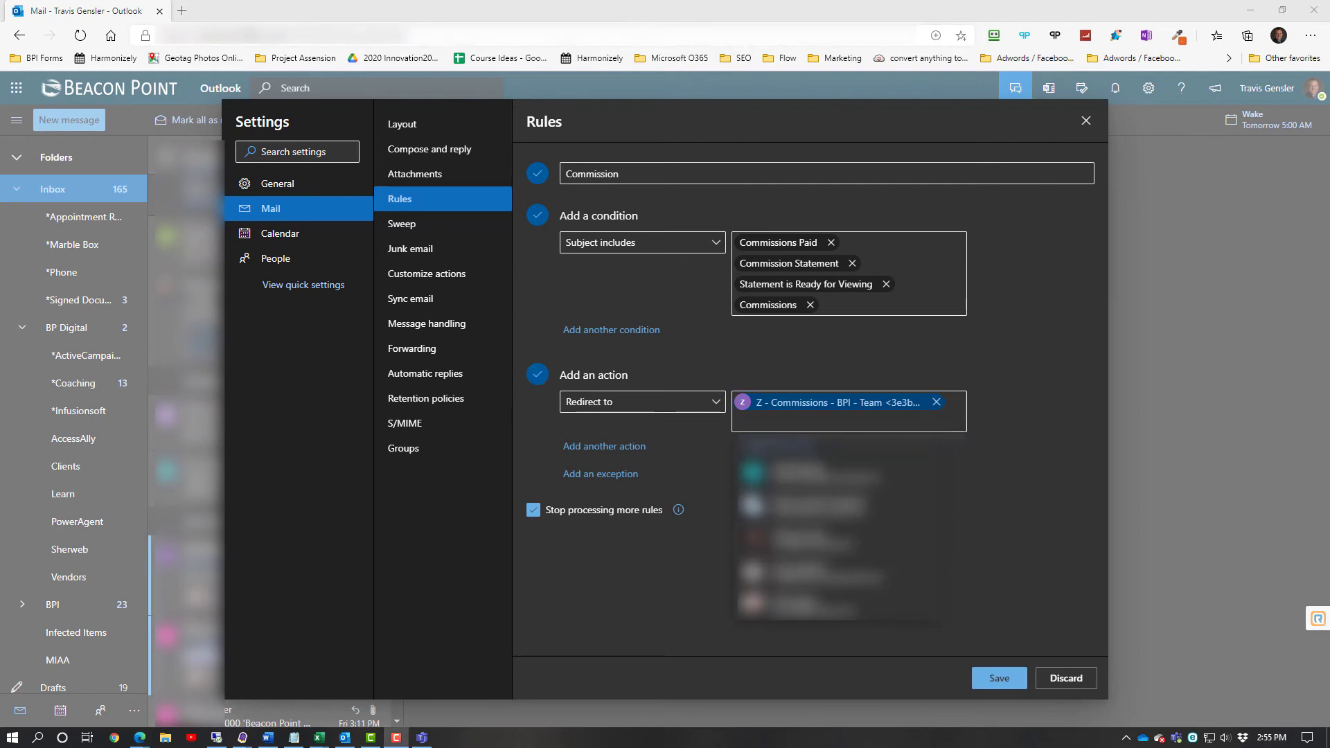
{"action": "left_click", "coordinate": [294, 737]}
{"action": "left_click_drag", "start_coordinate": [613, 244], "coordinate": [621, 402]}
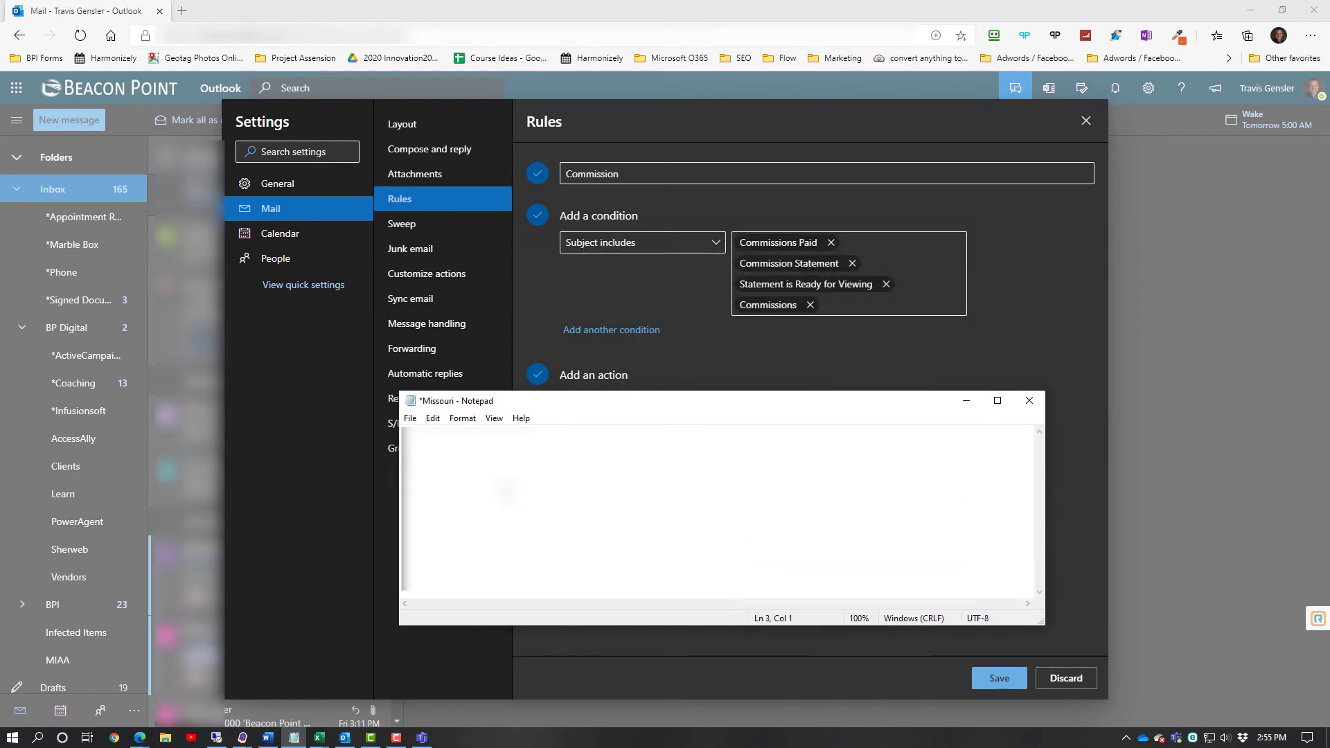
Paste the address into the Missouri notes, trim it to the bare address, then close Notepad without saving.
{"action": "key", "text": "ctrl+v"}
{"action": "left_click_drag", "start_coordinate": [594, 457], "coordinate": [421, 428]}
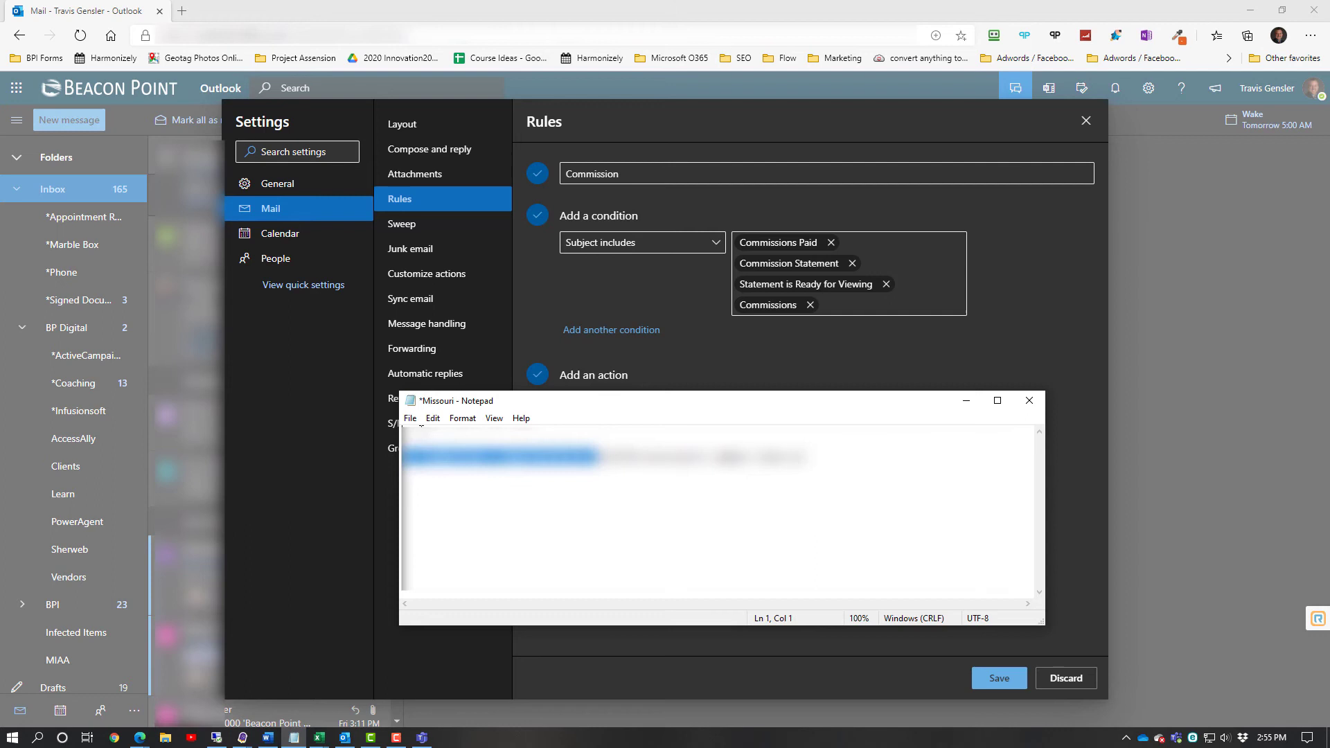
{"action": "key", "text": "Delete"}
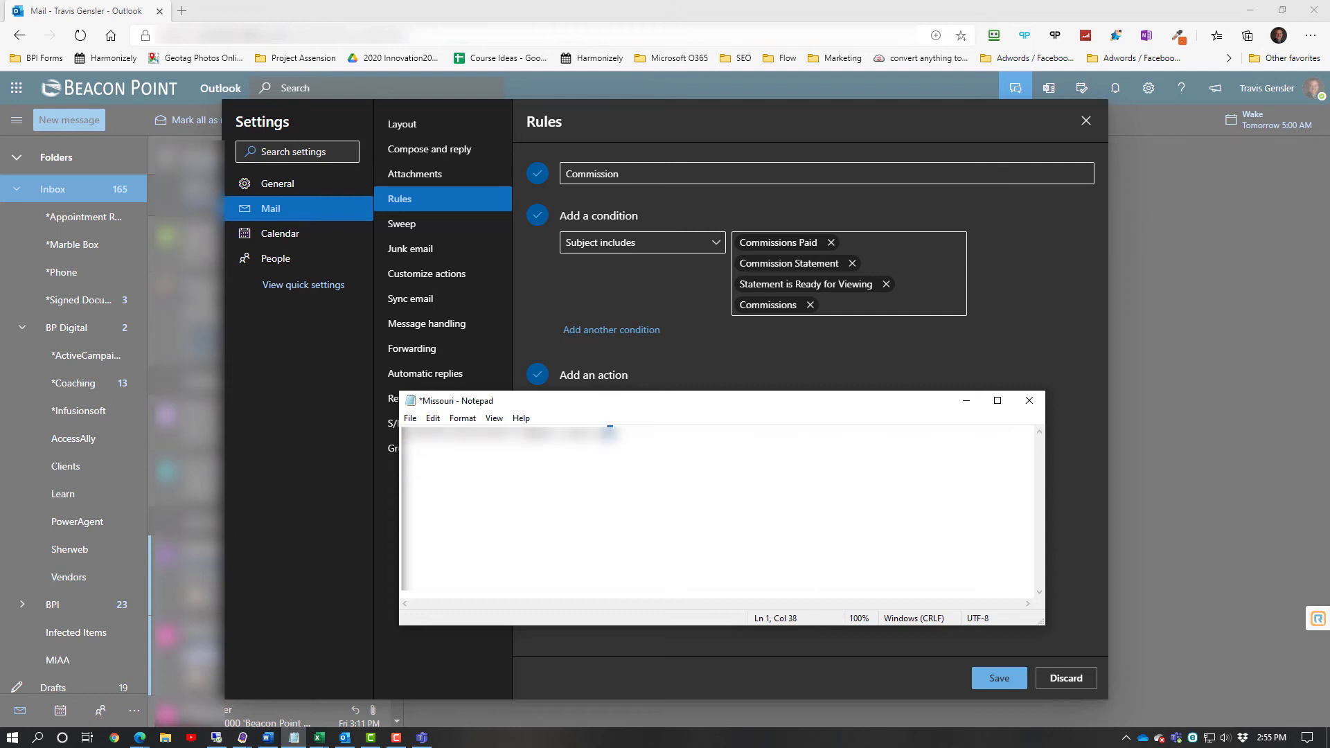
{"action": "left_click", "coordinate": [596, 428]}
{"action": "left_click", "coordinate": [579, 425]}
{"action": "left_click_drag", "start_coordinate": [607, 426], "coordinate": [402, 424]}
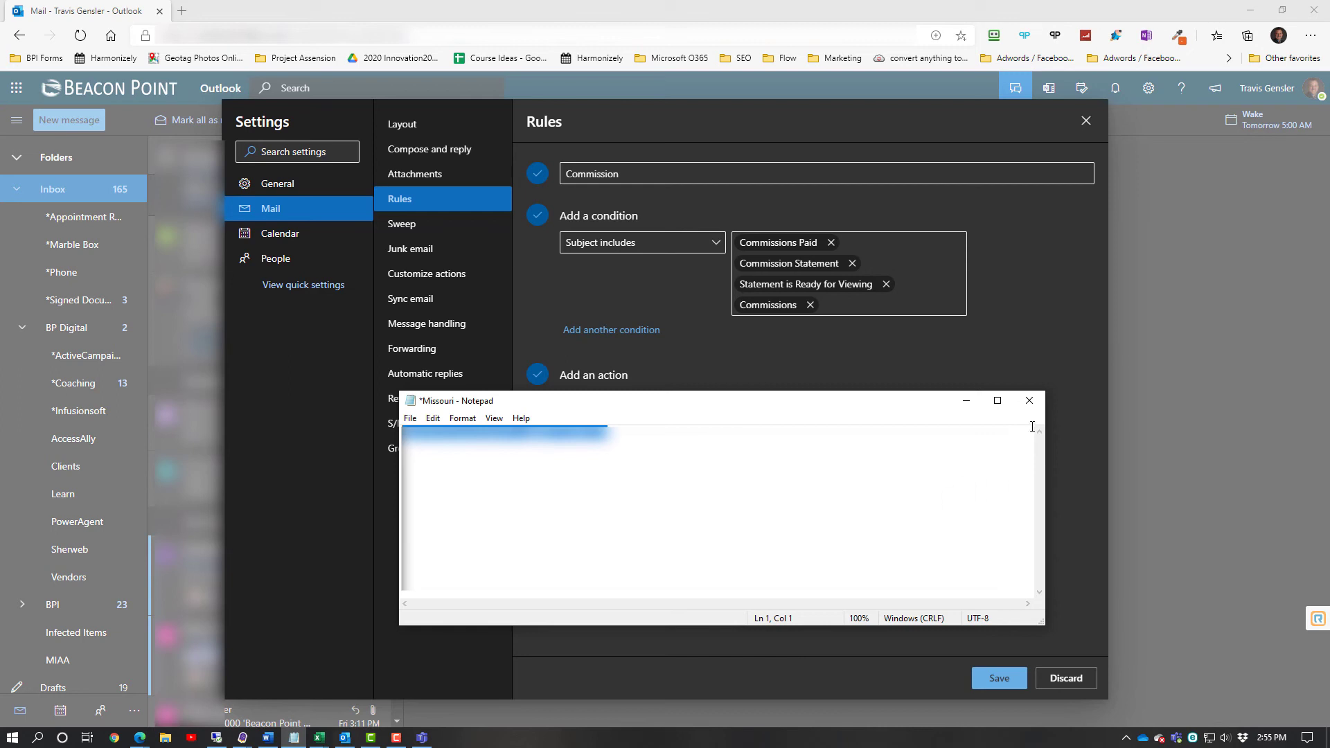
{"action": "left_click", "coordinate": [1030, 401]}
{"action": "left_click", "coordinate": [693, 378]}
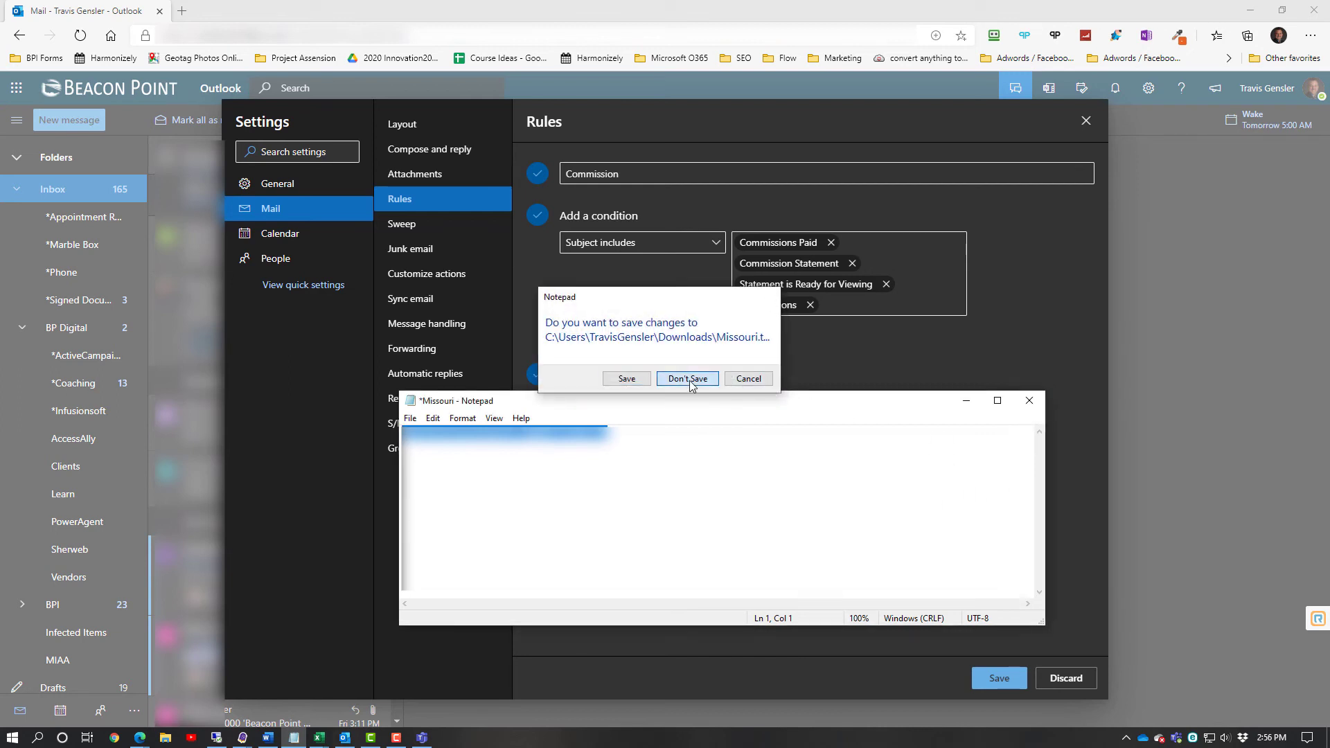
Replace the redirect recipient with the Z - Commissions - BPI - Team address, verify its contact card, and save.
{"action": "left_click", "coordinate": [924, 403]}
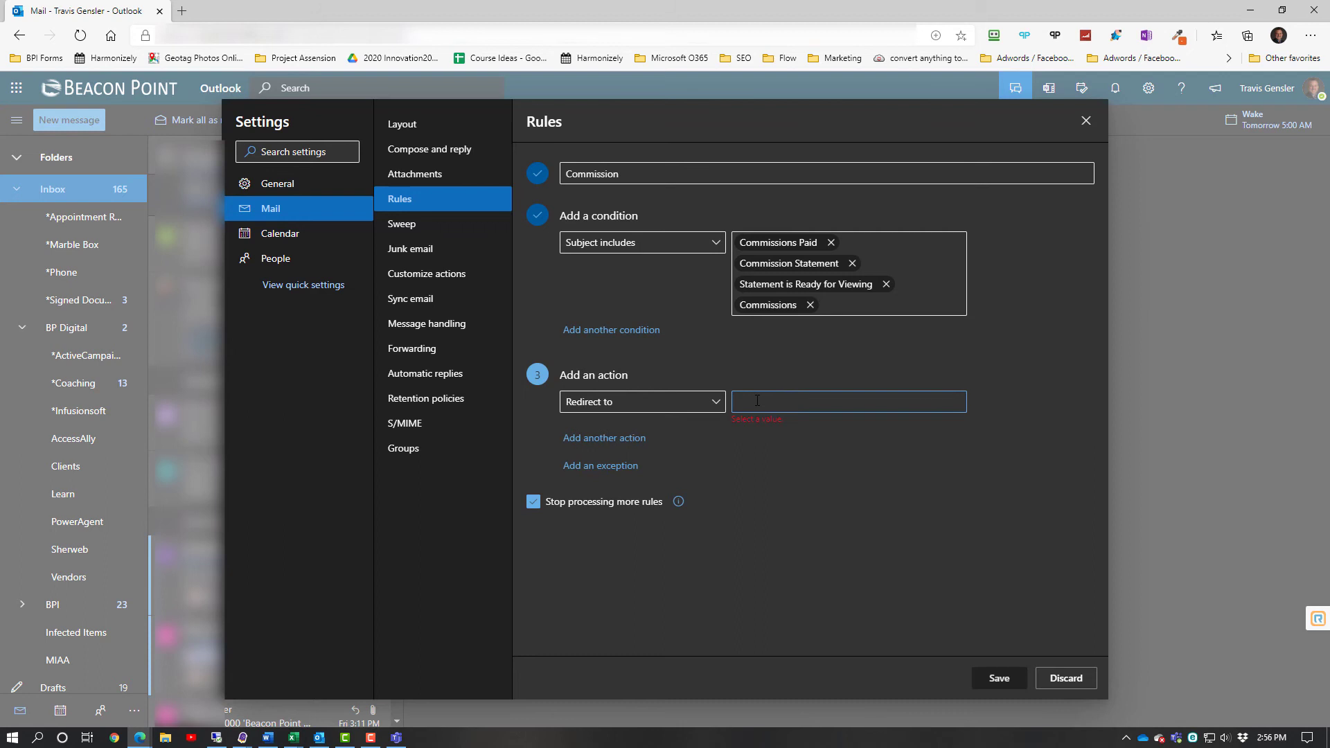
{"action": "key", "text": "ctrl+v"}
{"action": "left_click", "coordinate": [833, 415]}
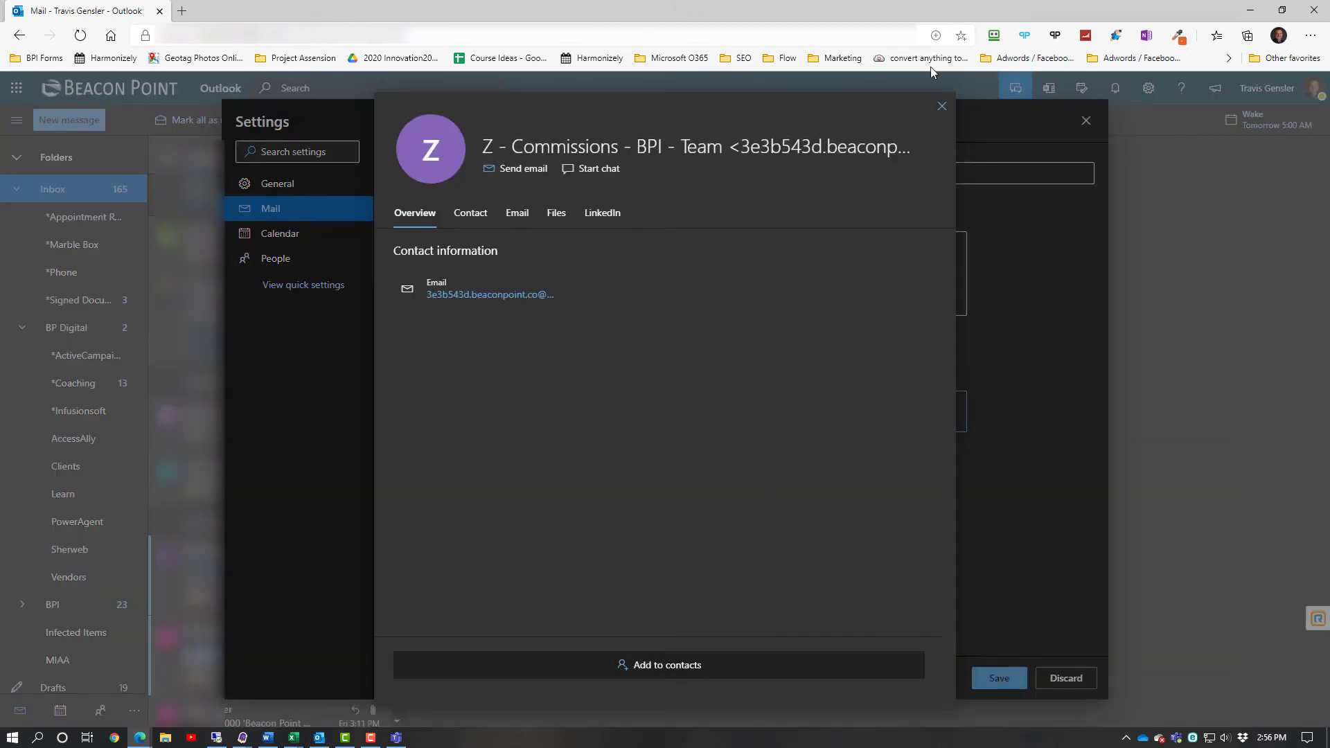
{"action": "left_click", "coordinate": [942, 106]}
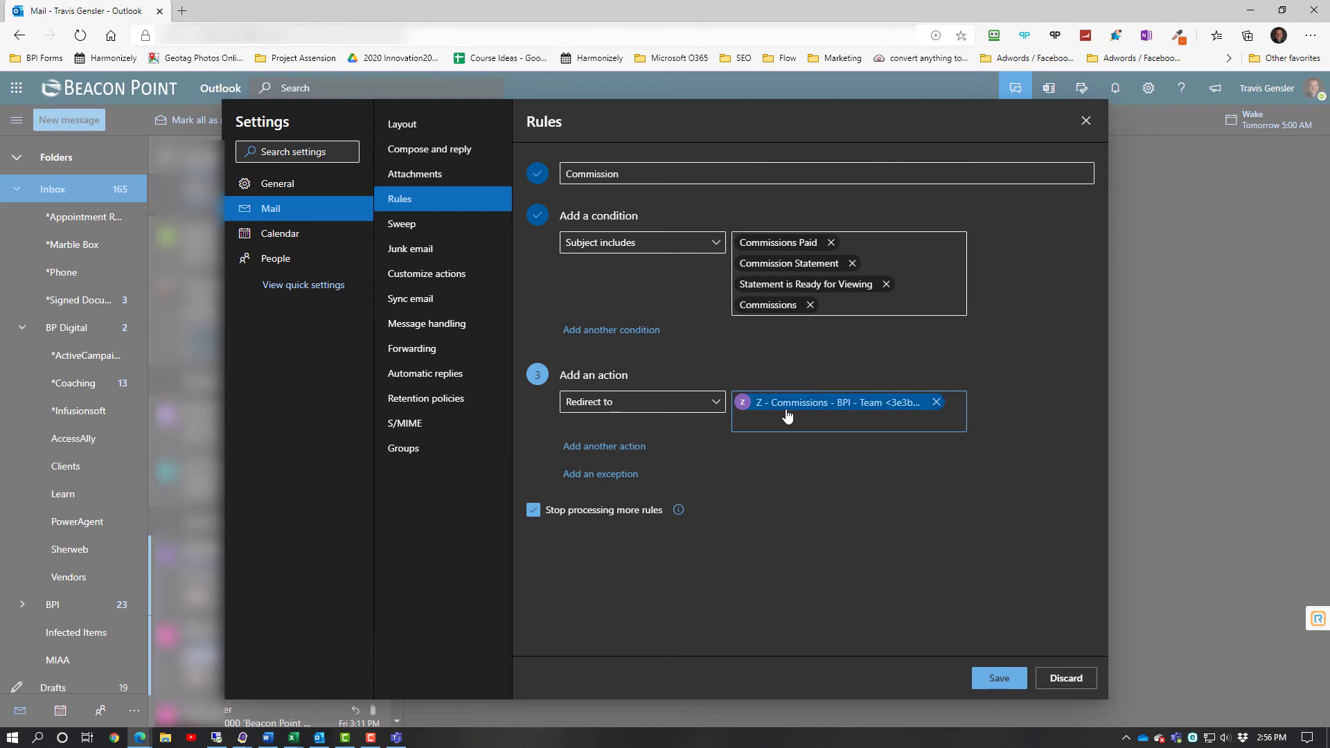
{"action": "left_click", "coordinate": [999, 681]}
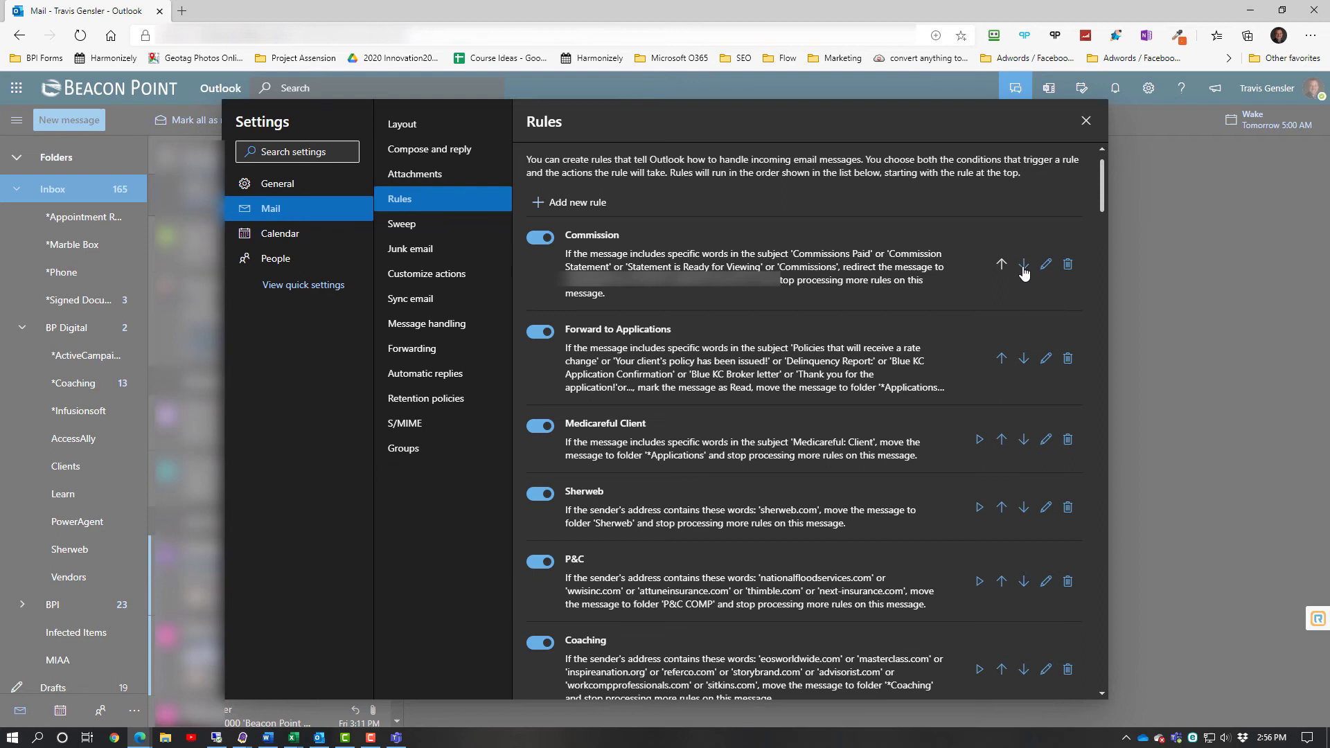
Uncheck Stop processing more rules on the Commission rule, save it, and switch to desktop Outlook.
{"action": "left_click", "coordinate": [1047, 266]}
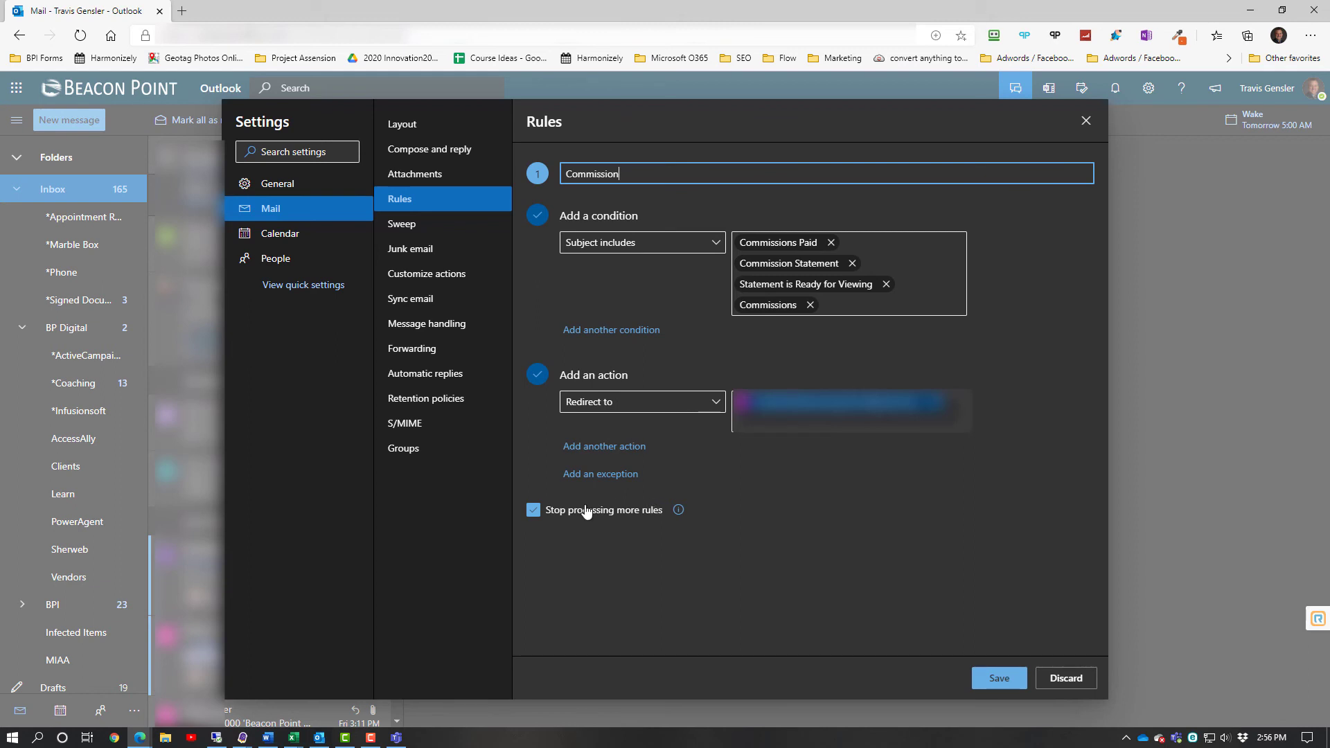
{"action": "left_click", "coordinate": [533, 512]}
{"action": "left_click", "coordinate": [1000, 682]}
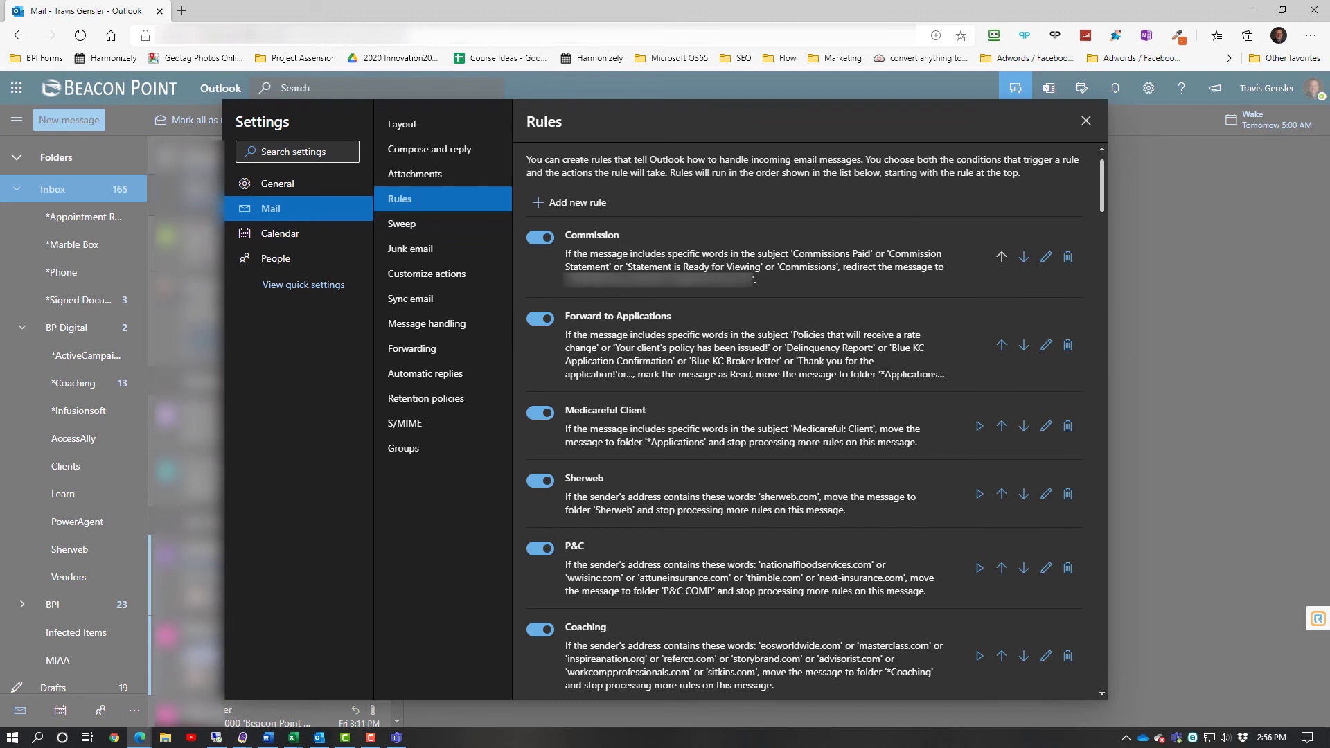
{"action": "key", "text": "alt+Tab"}
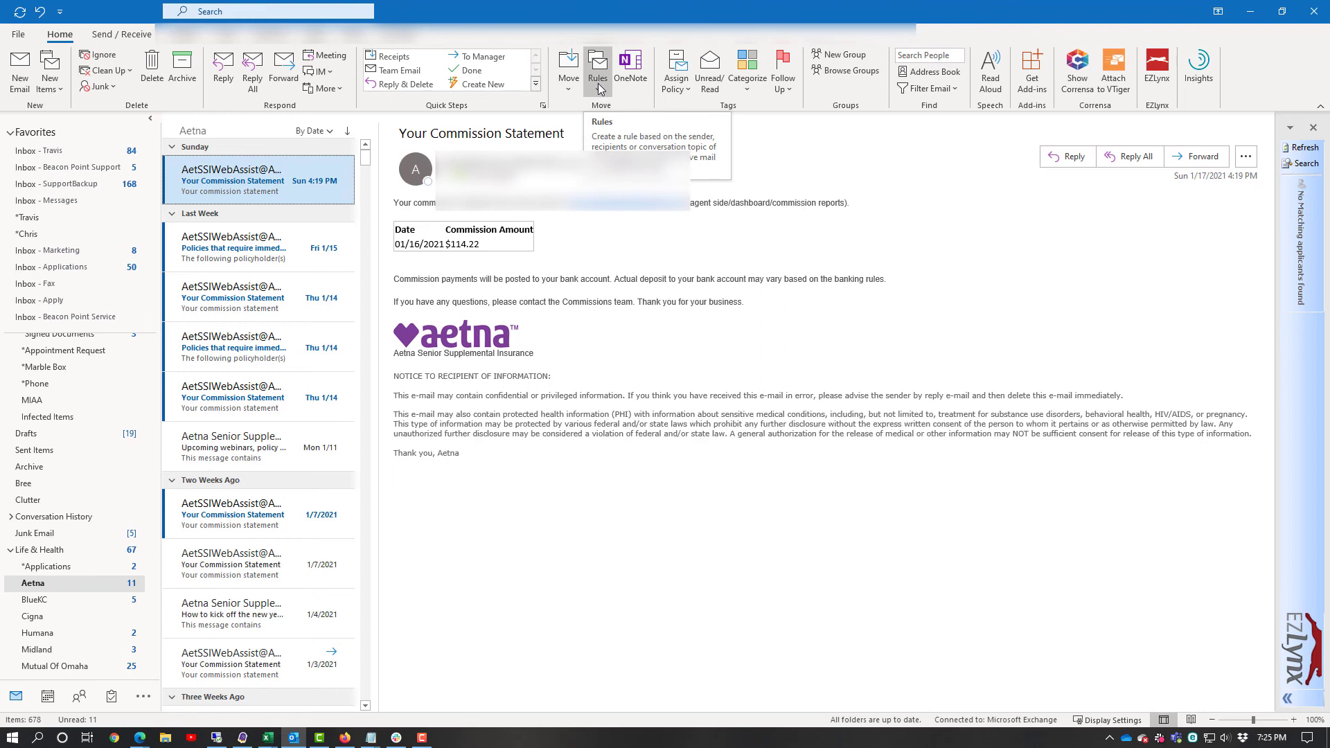
Open Manage Rules & Alerts from the Home tab's Rules menu in desktop Outlook.
{"action": "left_click", "coordinate": [600, 86]}
{"action": "left_click", "coordinate": [648, 148]}
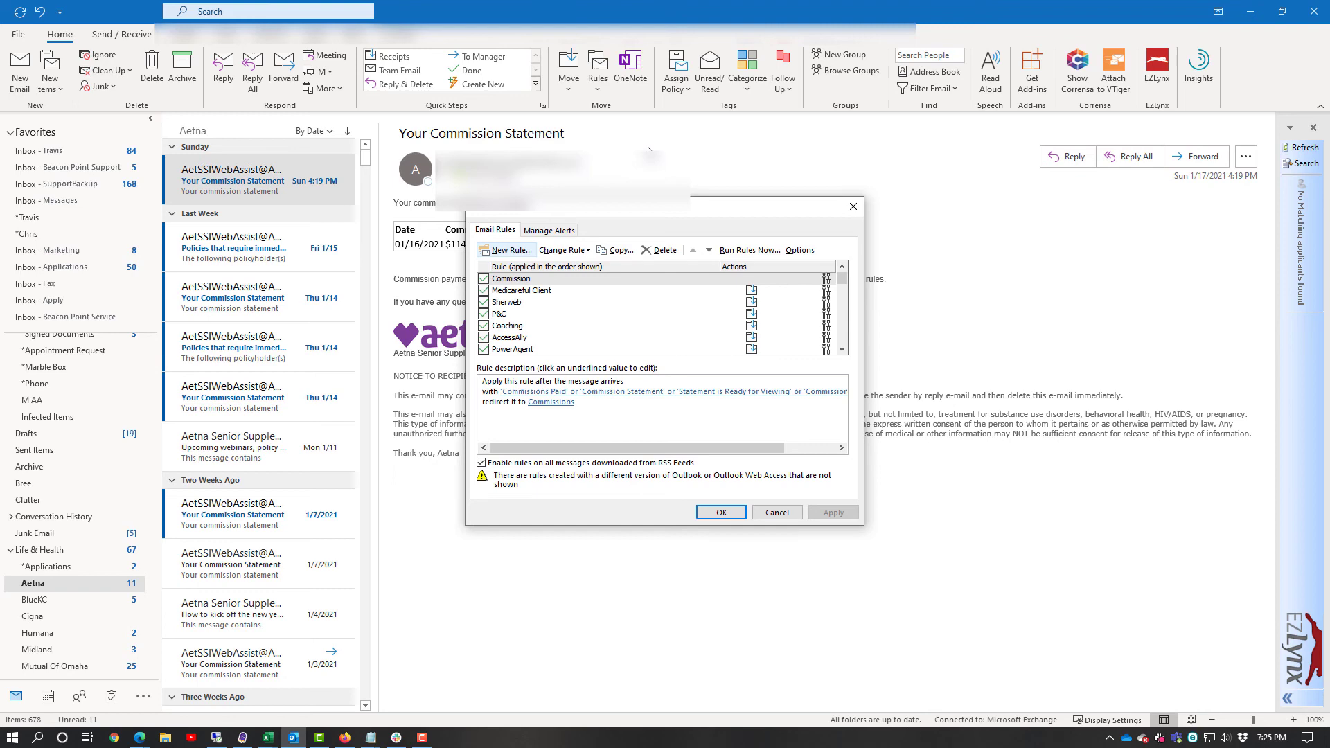
Open Run Rules Now, tick the Commission rule, close it, and review the P&C rule's description.
{"action": "left_click", "coordinate": [740, 251]}
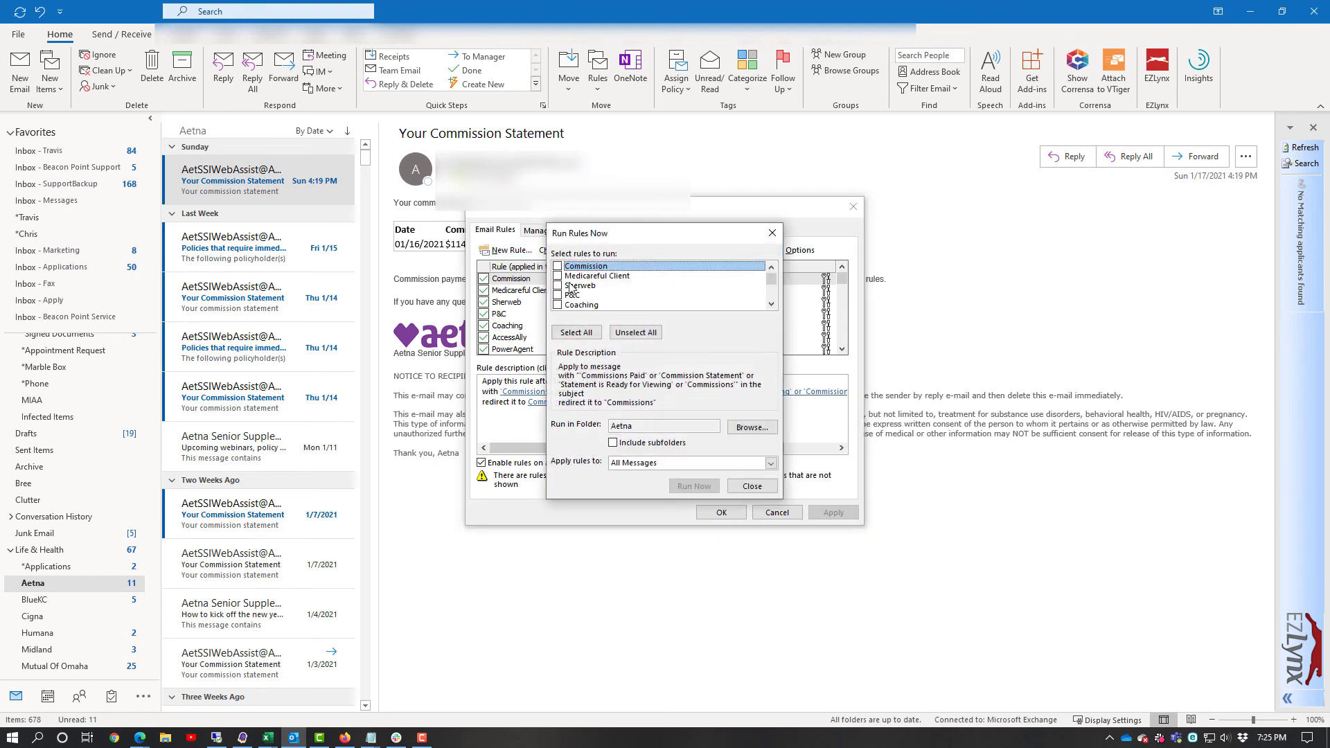
{"action": "left_click", "coordinate": [557, 267]}
{"action": "left_click", "coordinate": [760, 489]}
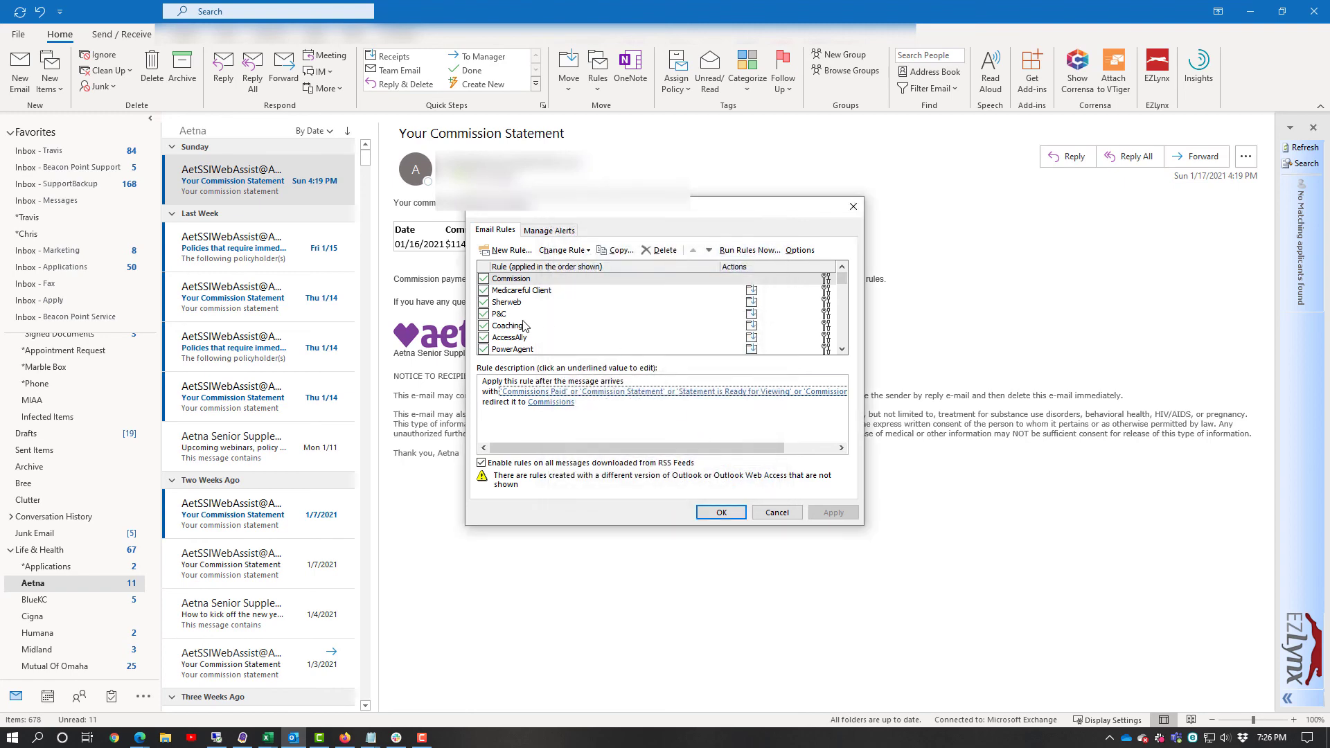
{"action": "left_click", "coordinate": [484, 314]}
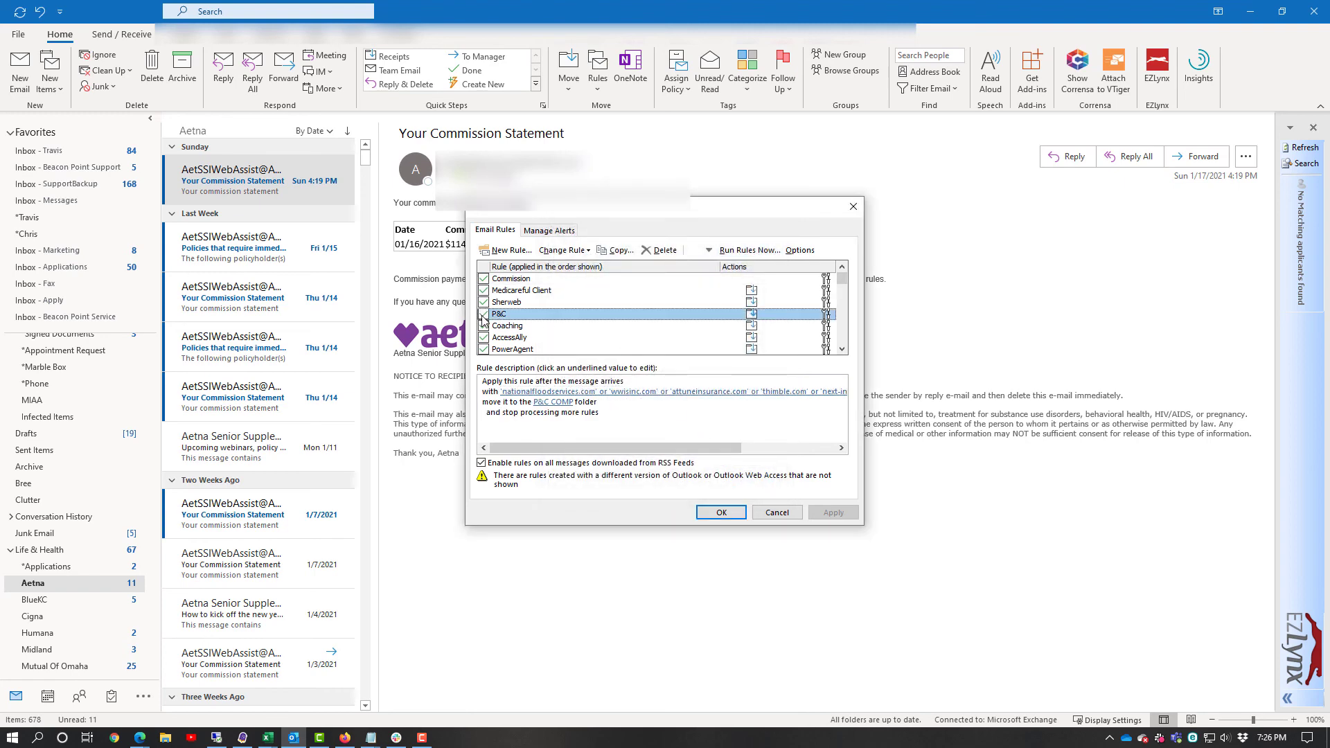
Run the P&C rule on the Aetna folder, then close Run Rules Now and cancel Rules and Alerts.
{"action": "left_click", "coordinate": [750, 250]}
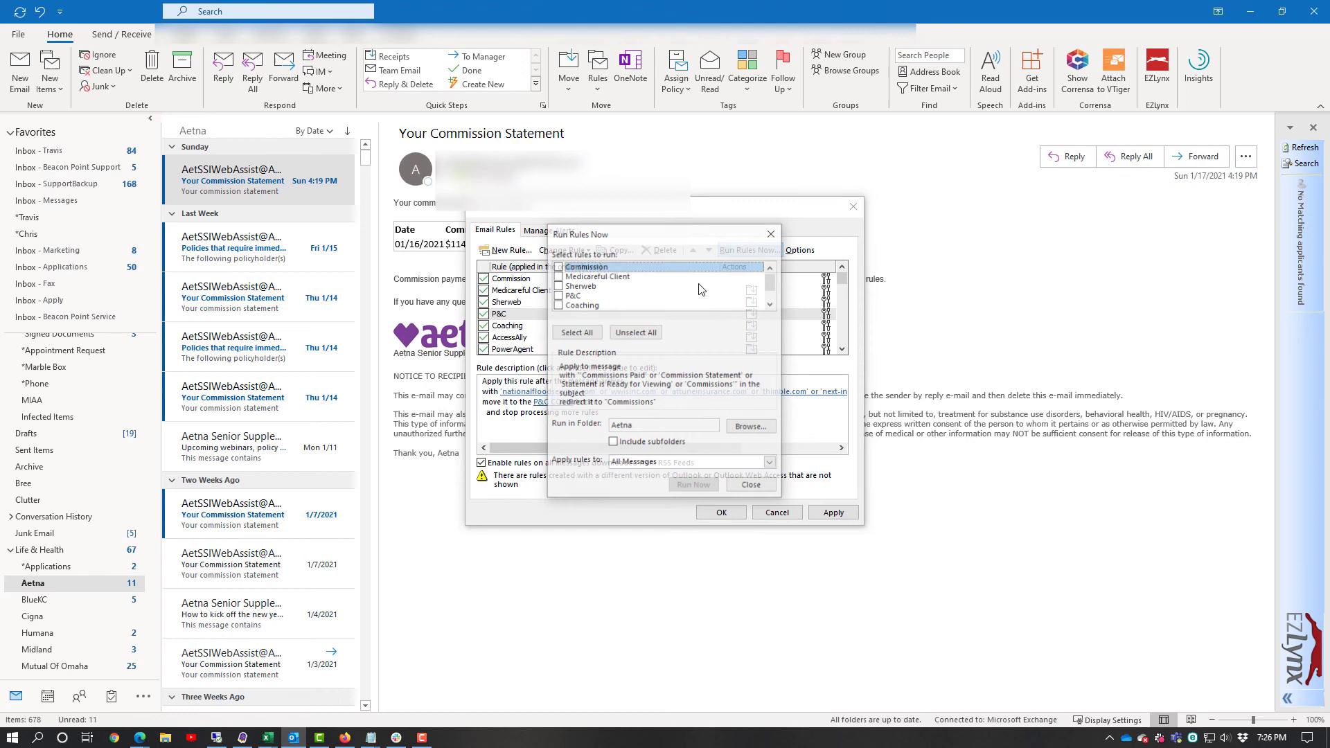
{"action": "left_click", "coordinate": [557, 296]}
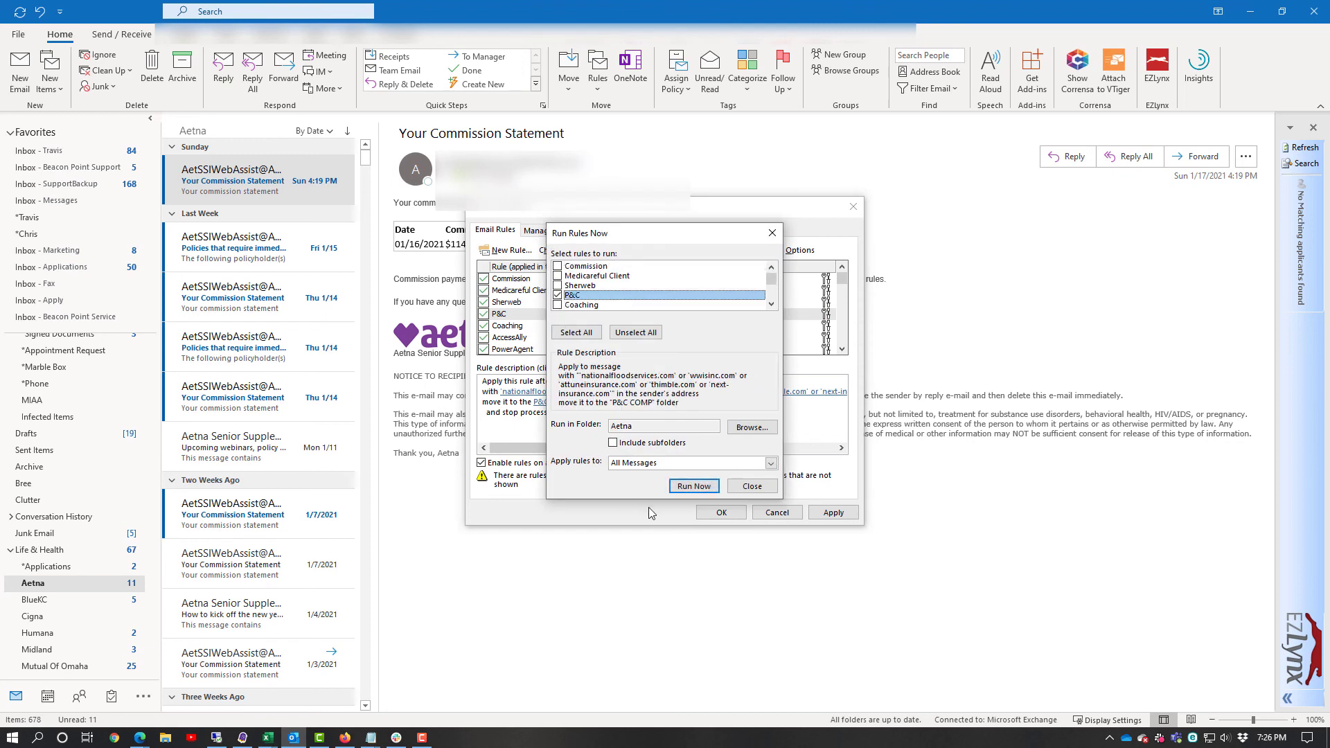
{"action": "left_click", "coordinate": [686, 487]}
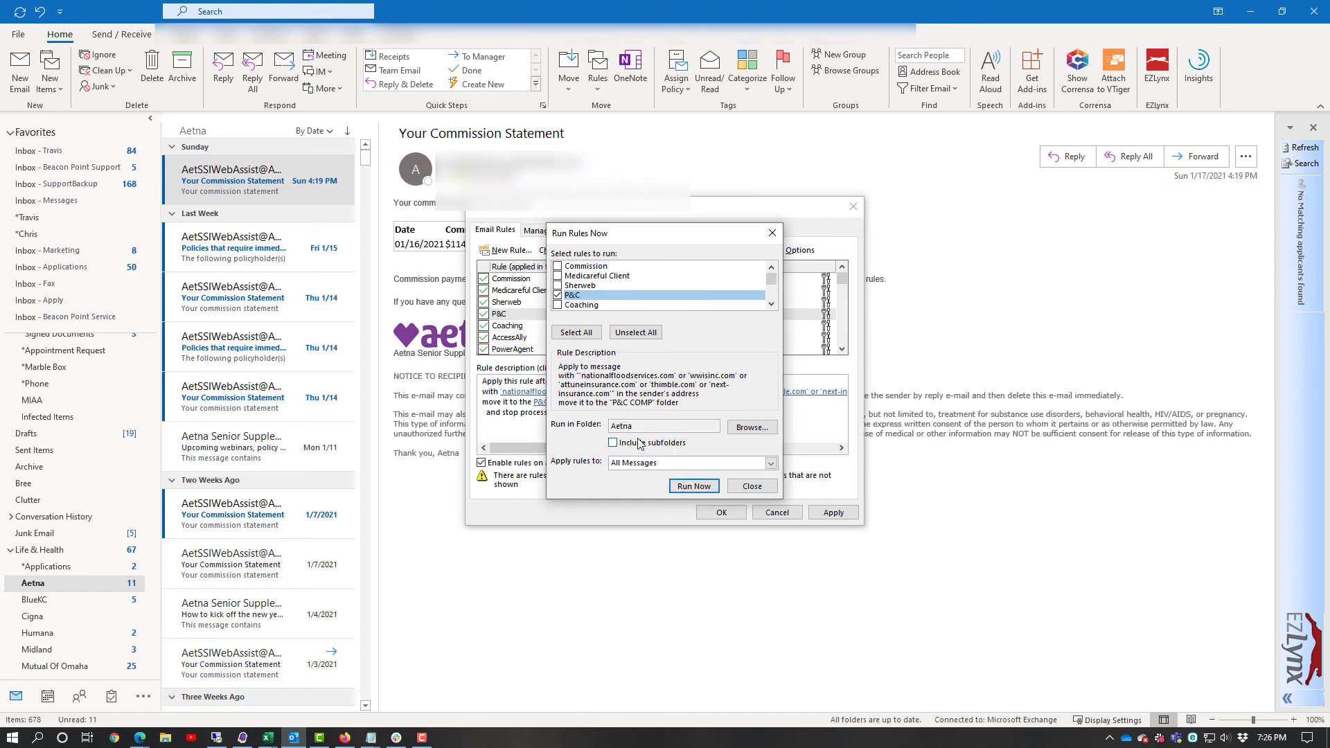
{"action": "left_click", "coordinate": [752, 486]}
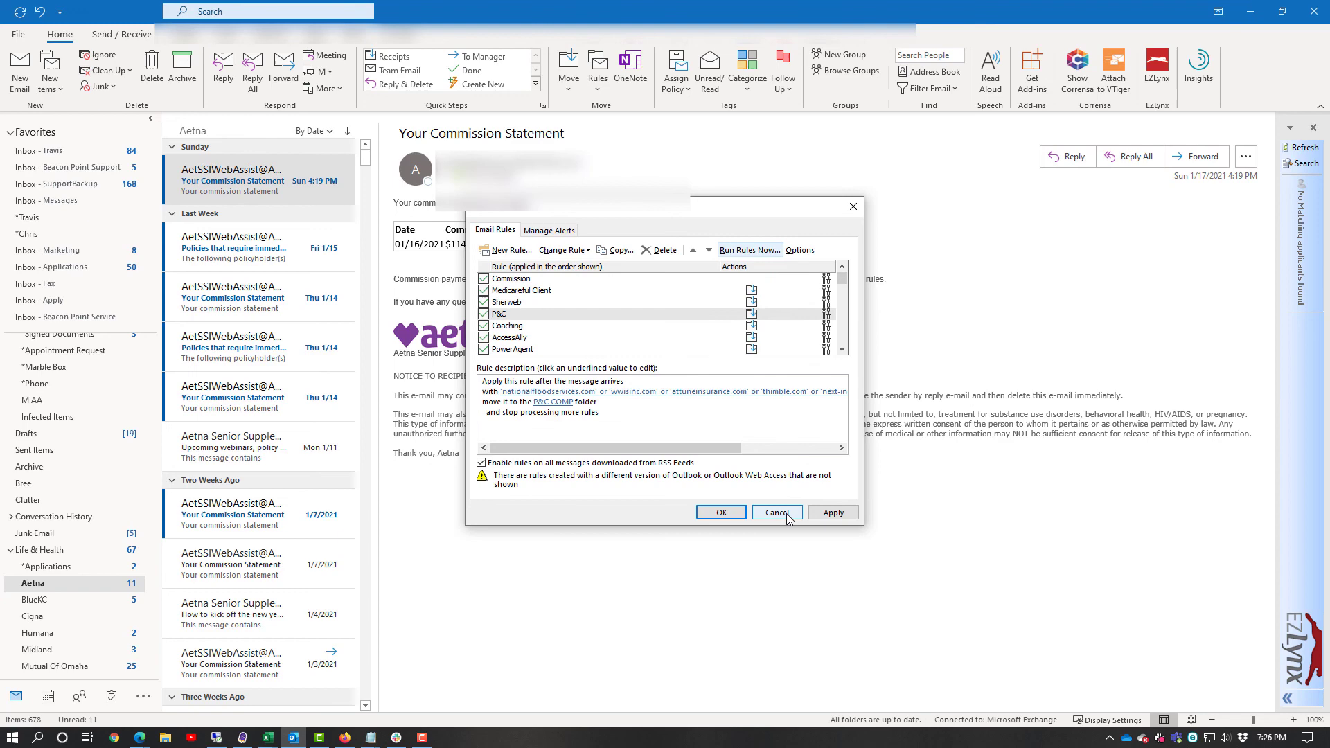
{"action": "left_click", "coordinate": [777, 512]}
Select the Inbox folder and reopen Manage Rules & Alerts.
{"action": "scroll", "coordinate": [53, 414], "scroll_direction": "up", "scroll_amount": 6}
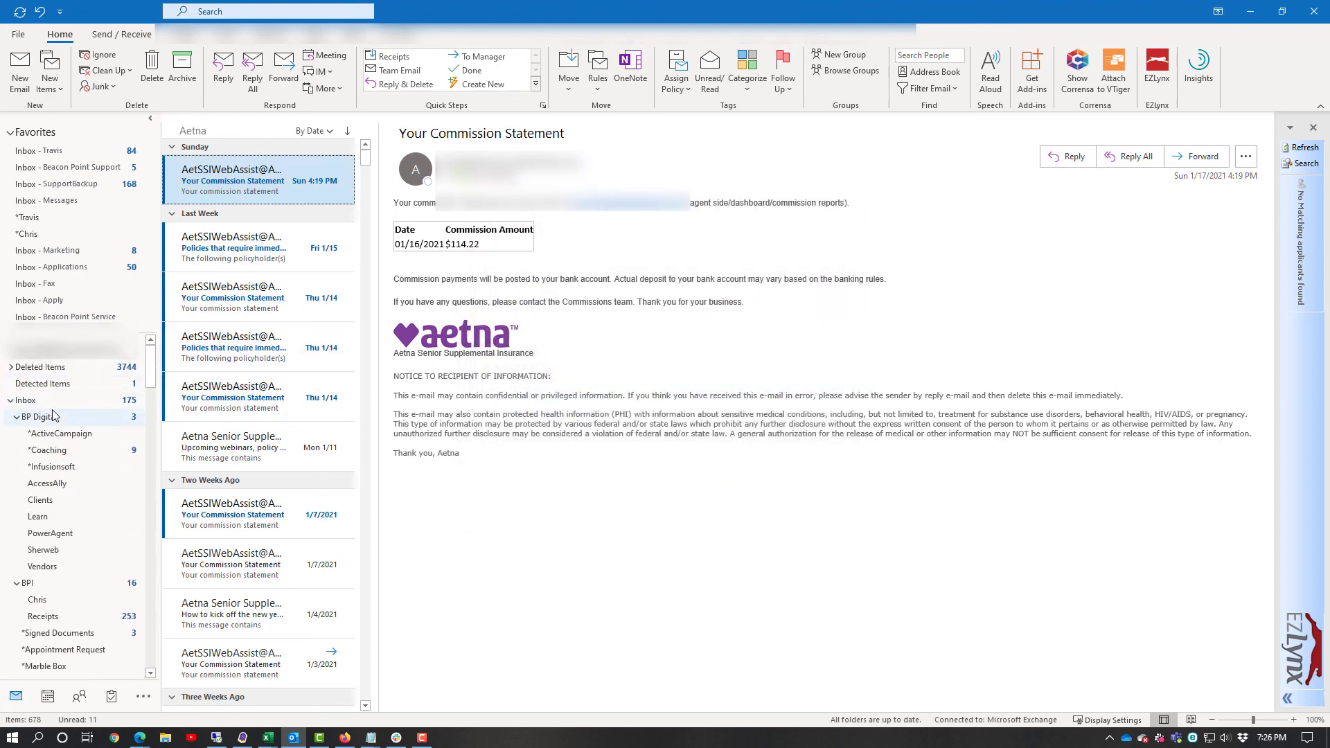
{"action": "left_click", "coordinate": [39, 402]}
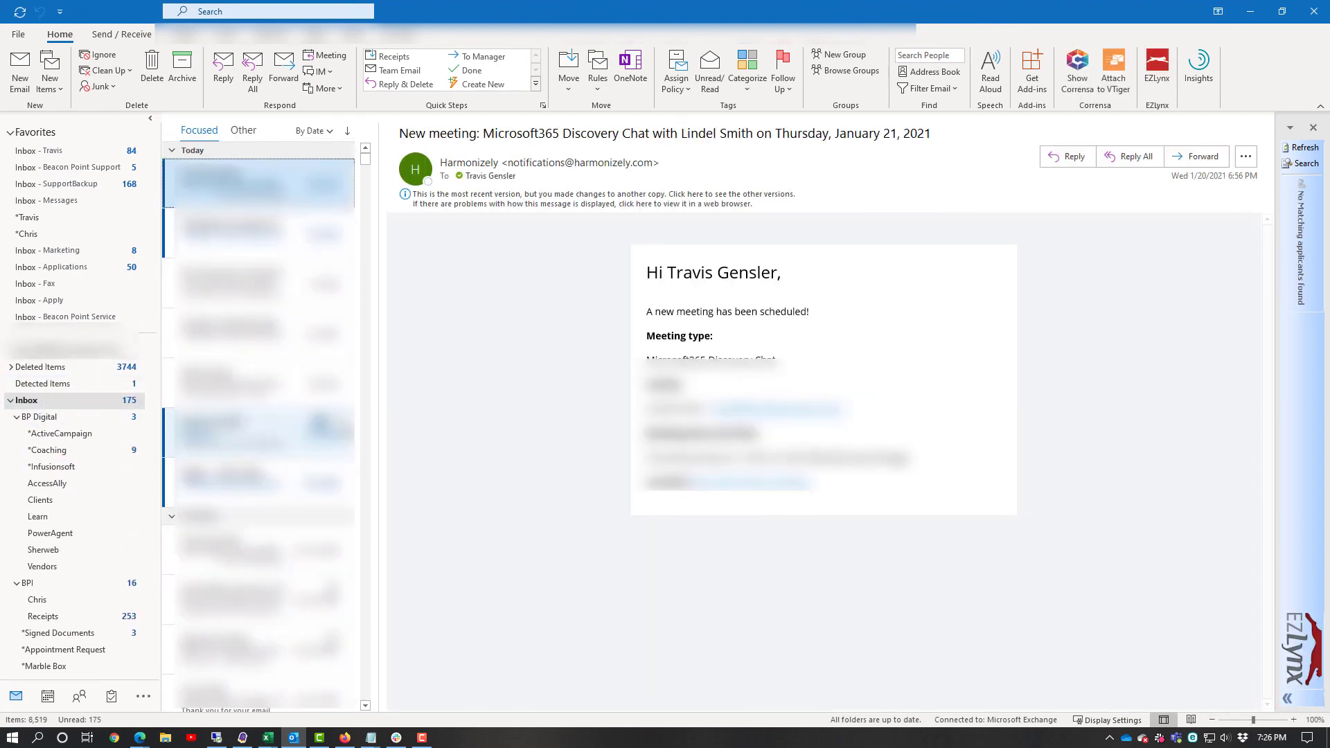
{"action": "left_click", "coordinate": [573, 92]}
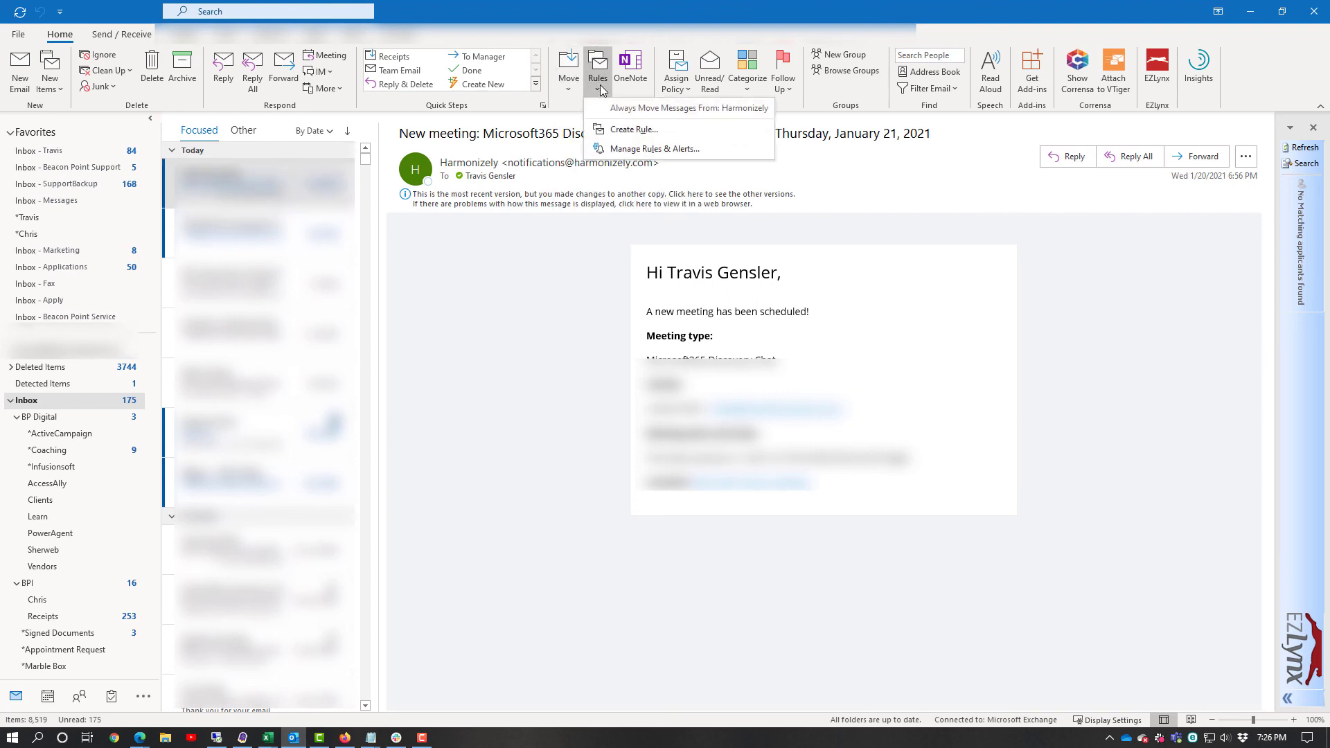
{"action": "left_click", "coordinate": [650, 151]}
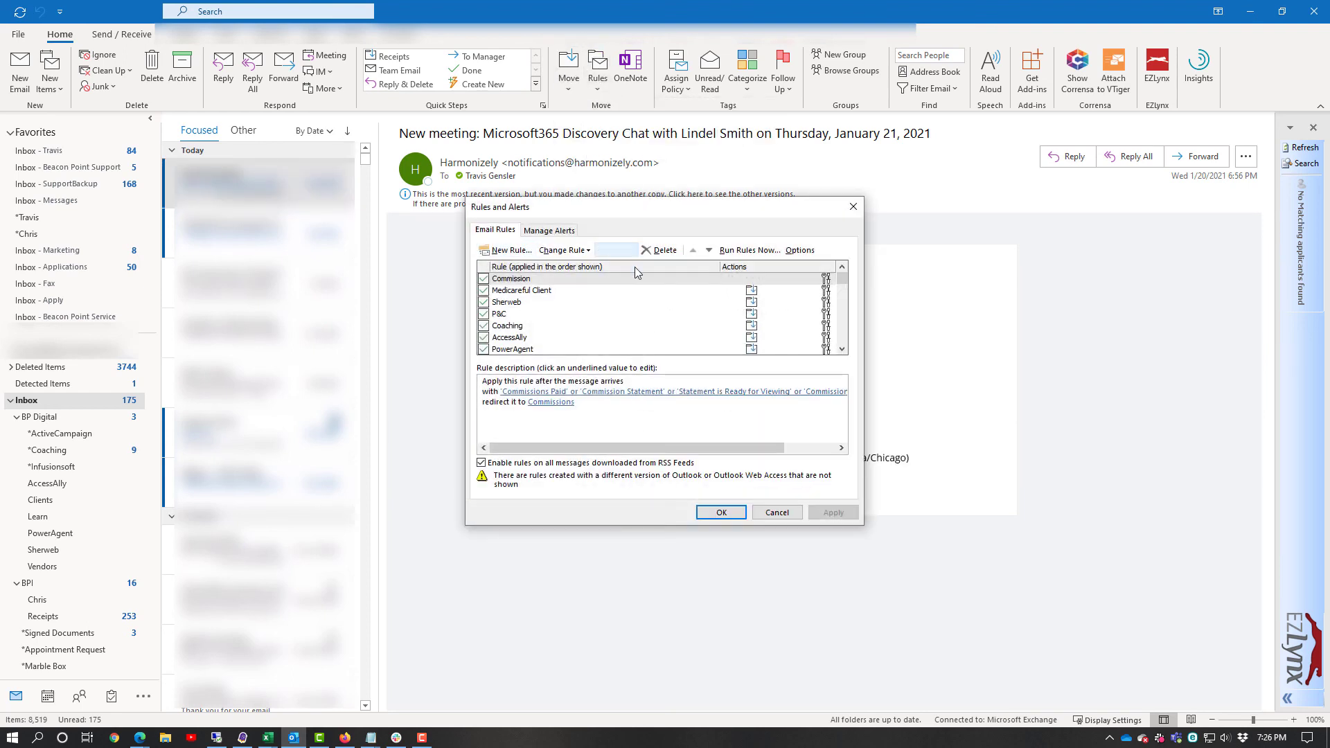
Run the P&C rule on all Inbox messages and close the Run Rules Now window.
{"action": "left_click", "coordinate": [749, 250]}
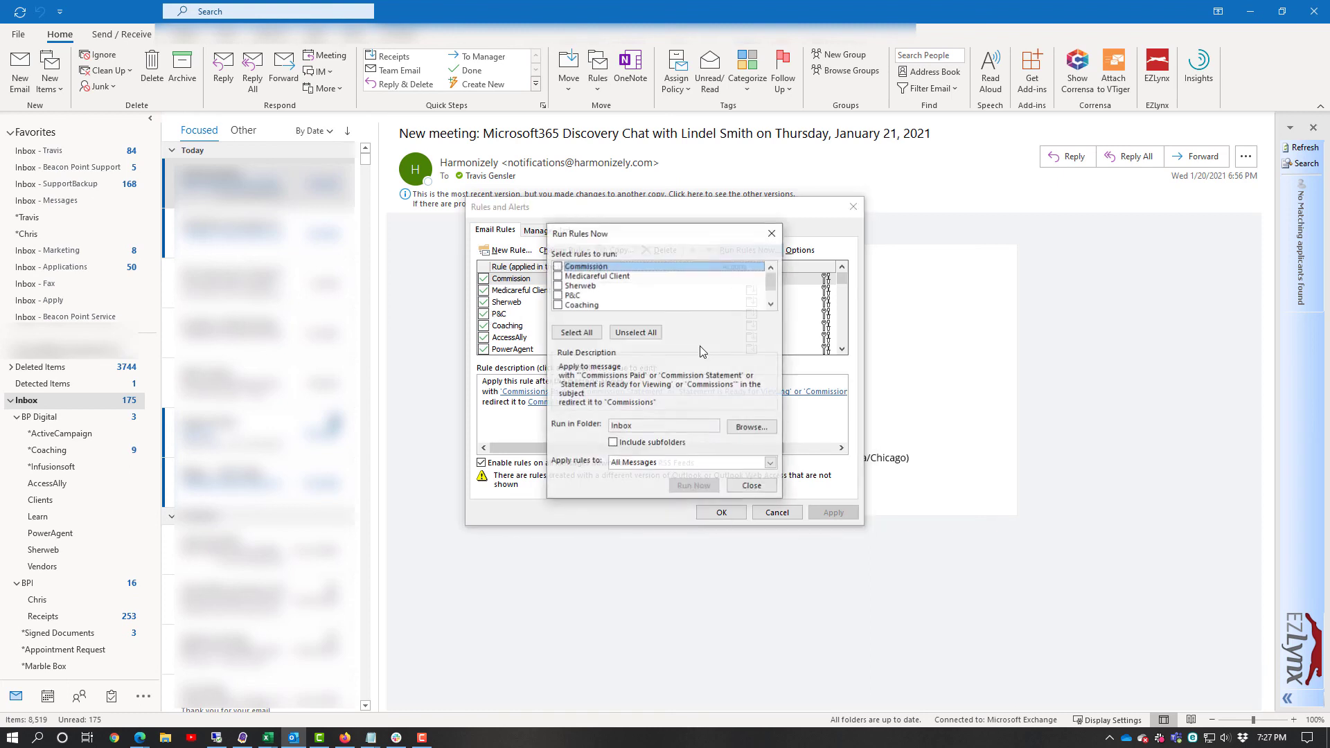
{"action": "left_click", "coordinate": [558, 295]}
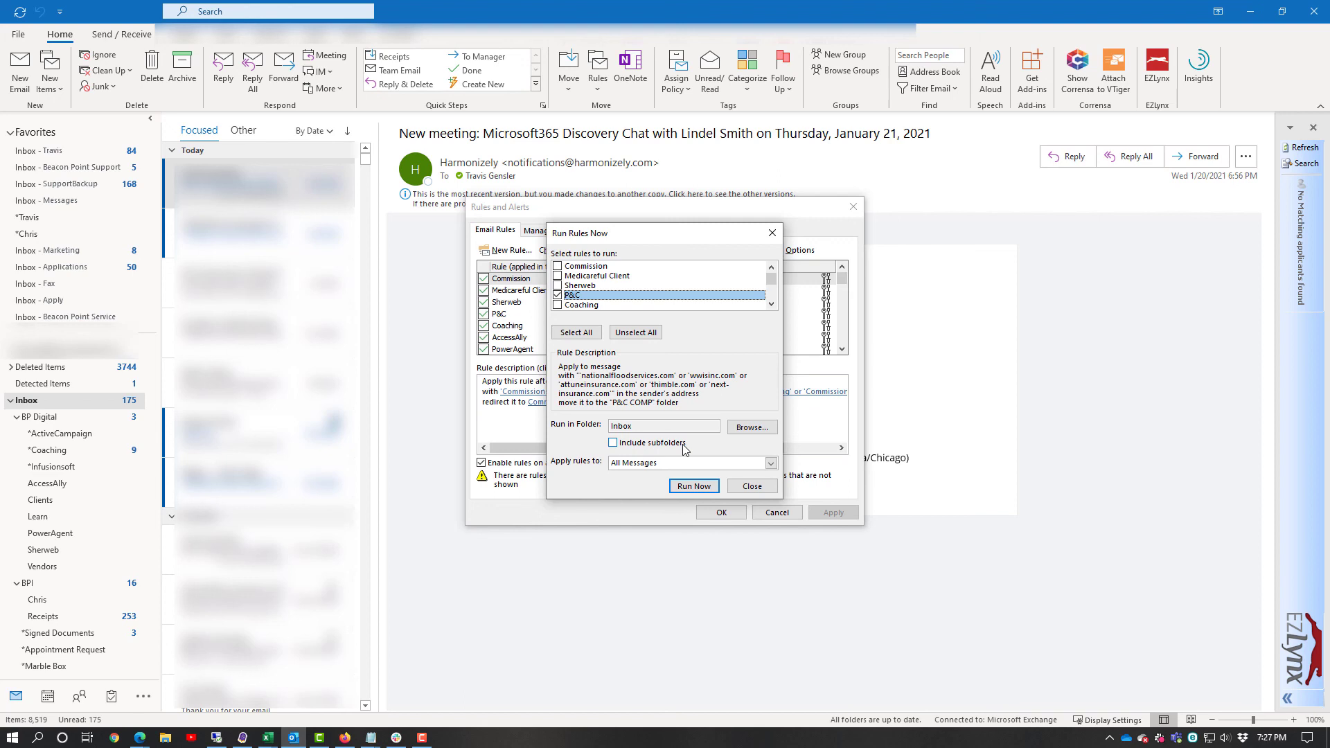
{"action": "left_click", "coordinate": [699, 487]}
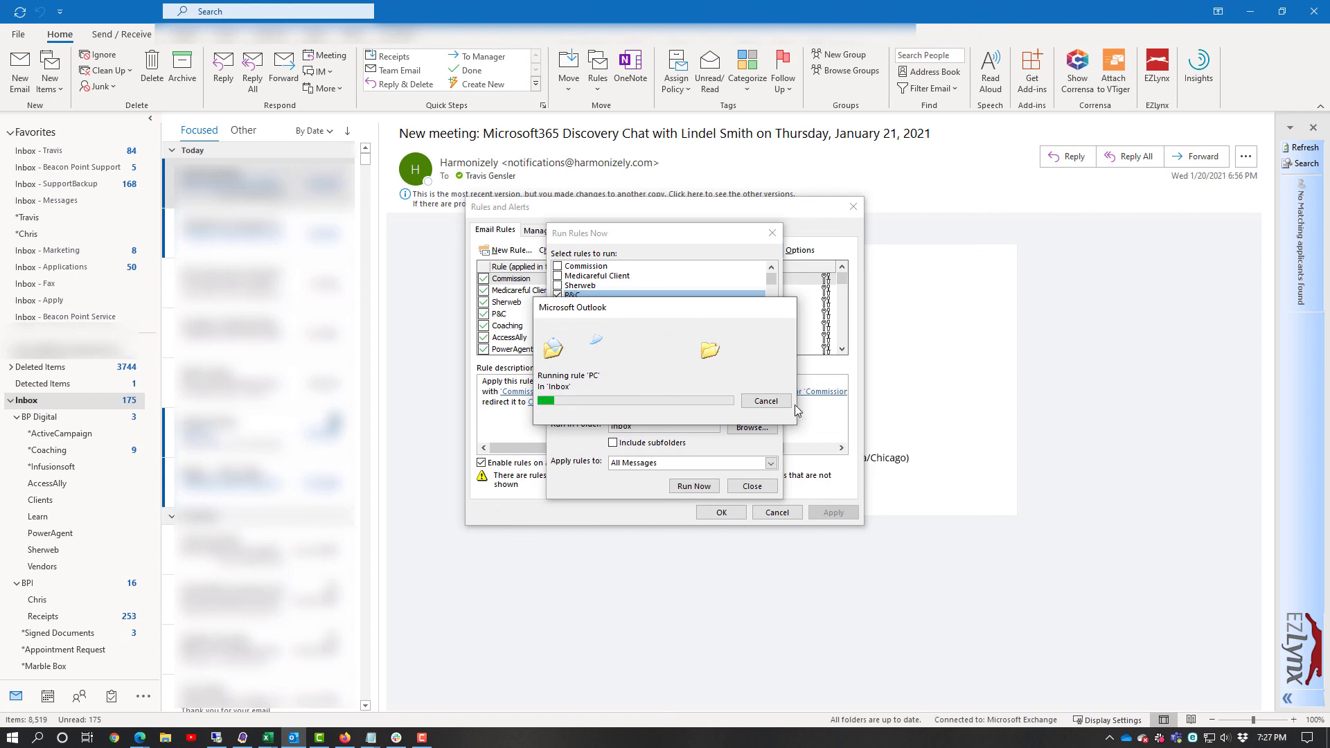
{"action": "left_click", "coordinate": [765, 401]}
{"action": "left_click", "coordinate": [753, 486]}
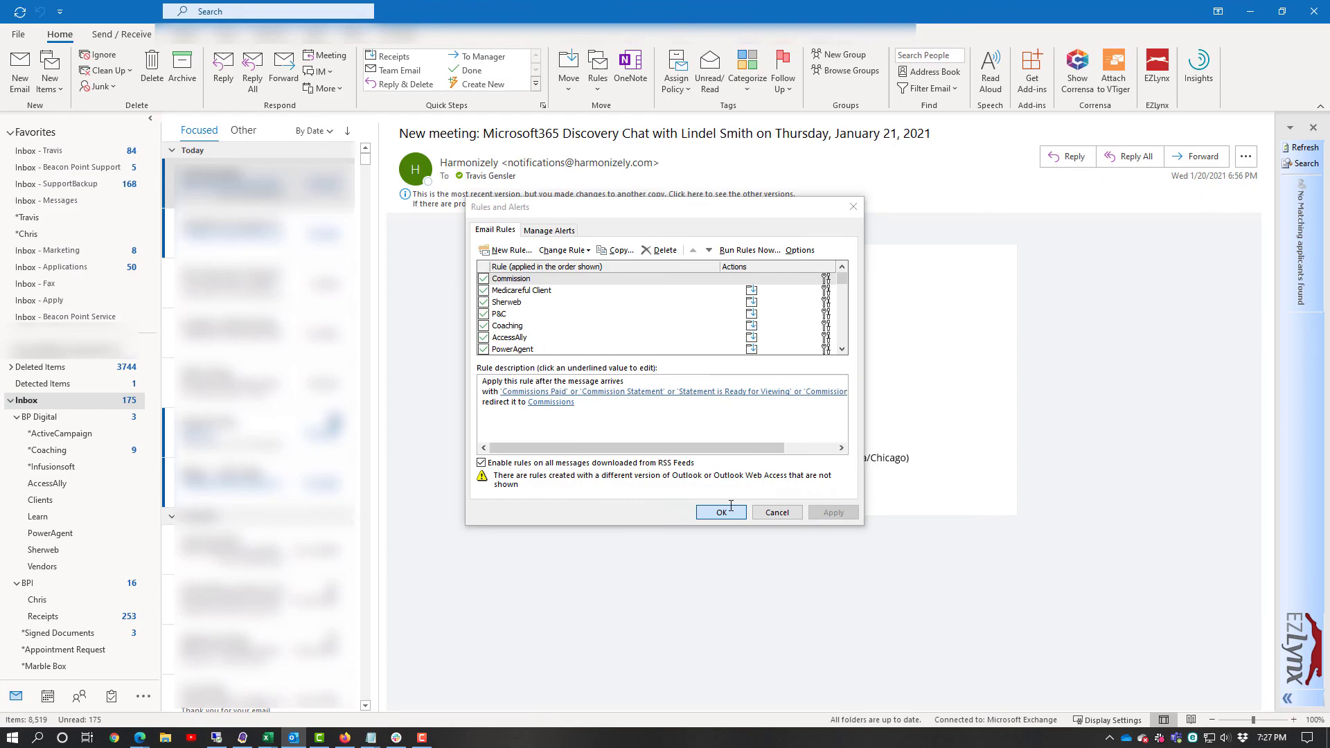
Confirm and close desktop Outlook's Rules and Alerts window with OK.
{"action": "left_click", "coordinate": [722, 512]}
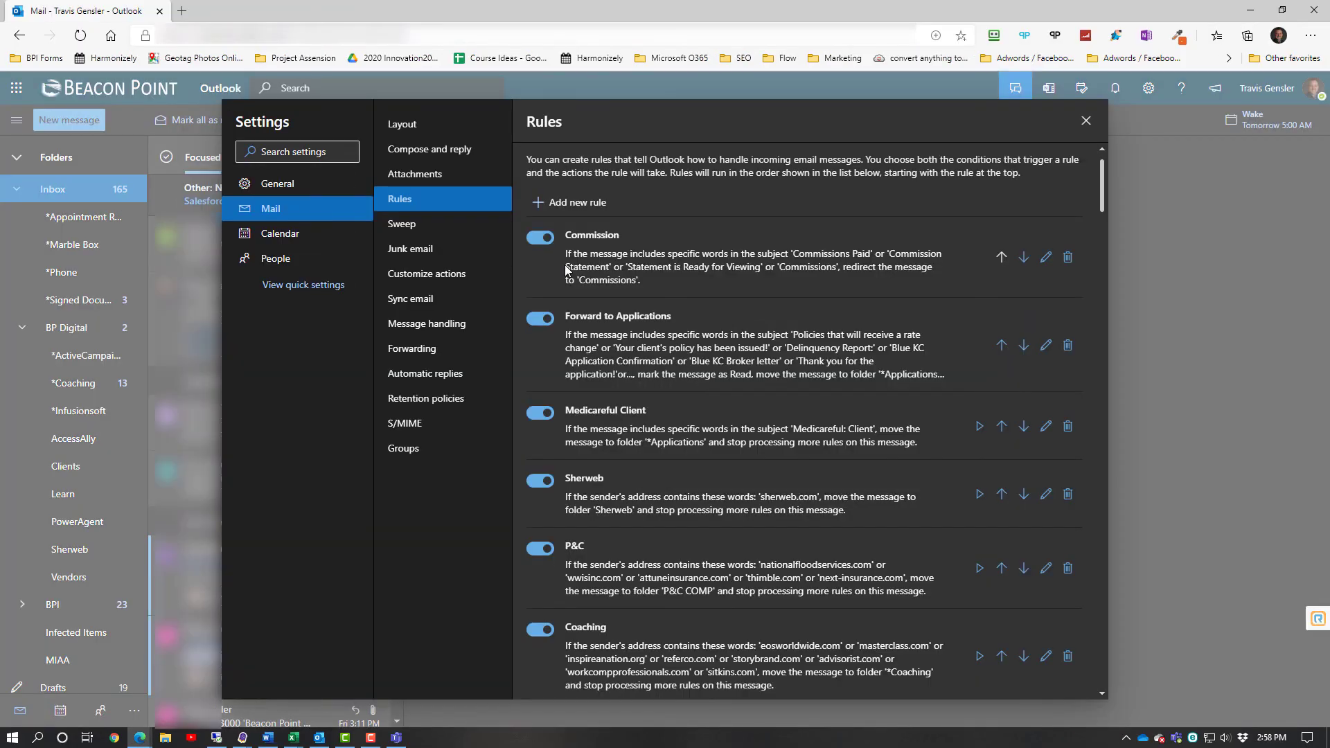